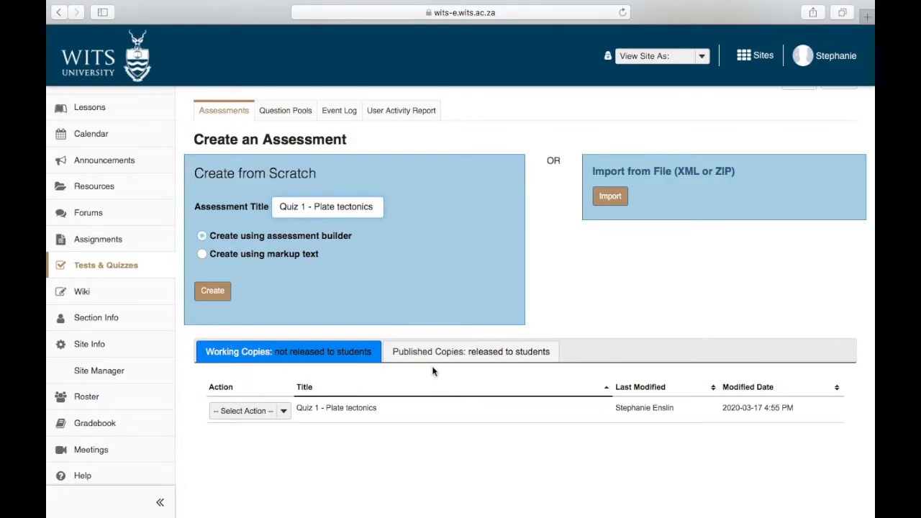
Open the Quiz 1 - Plate tectonics working copy for editing via its Select Action menu.
left_click(285, 414)
left_click(262, 426)
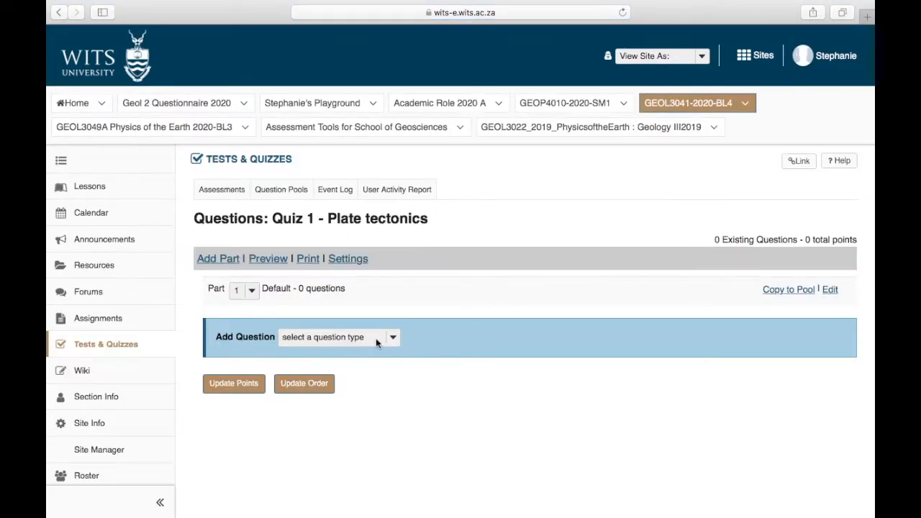
Add a Fill in the Blank question to Quiz 1 - Plate tectonics.
left_click(390, 338)
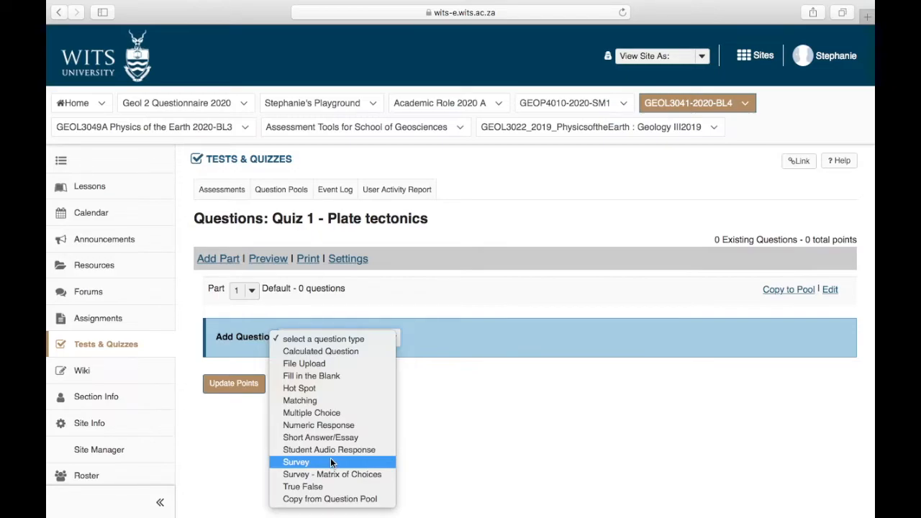
left_click(330, 375)
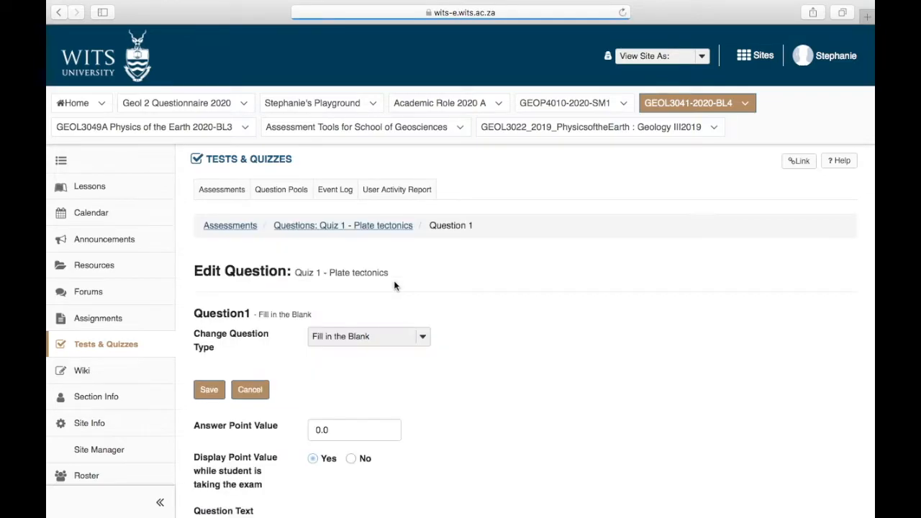
Set the Answer Point Value to 1 and place the cursor in the Question Text box.
scroll(393, 286, "down", 3)
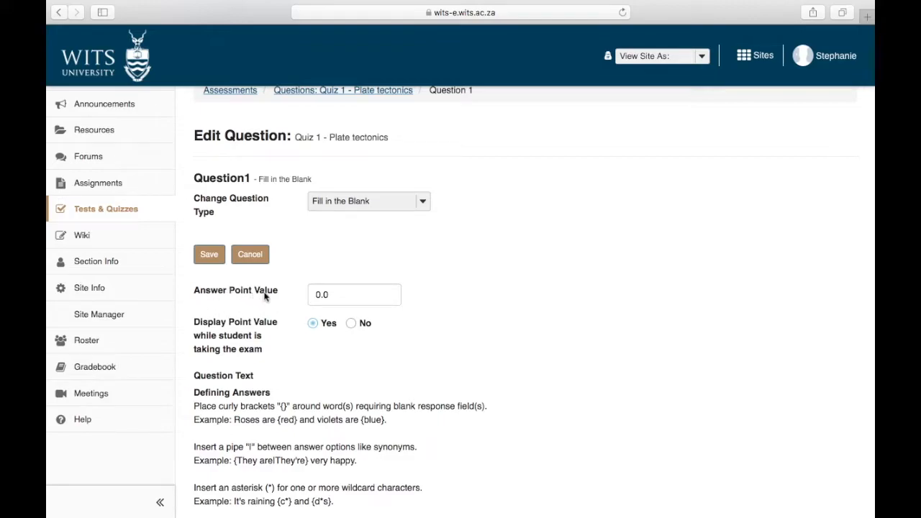
left_click(343, 295)
type("1")
scroll(306, 301, "down", 2)
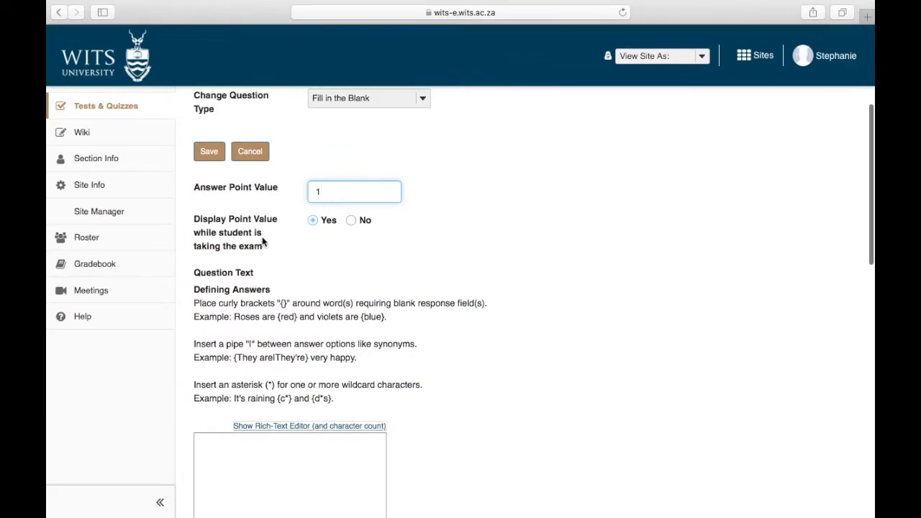
scroll(323, 227, "down", 2)
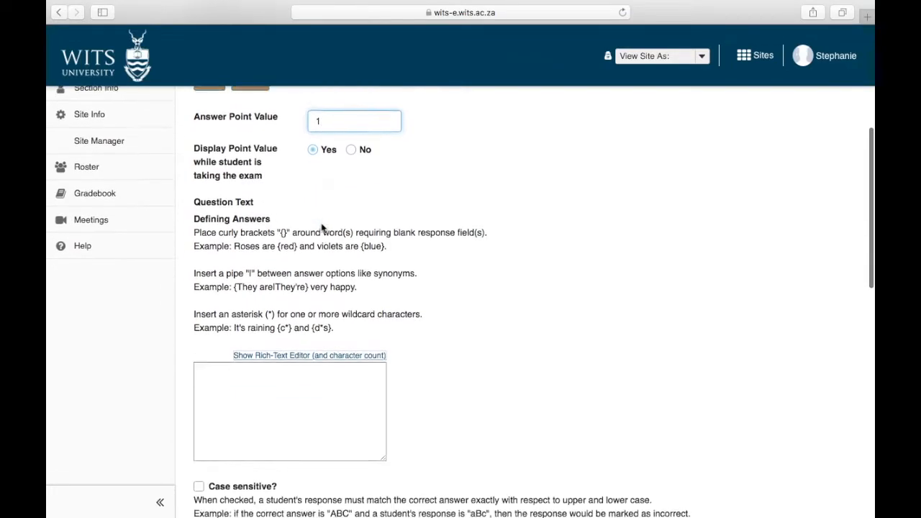
scroll(322, 225, "down", 1)
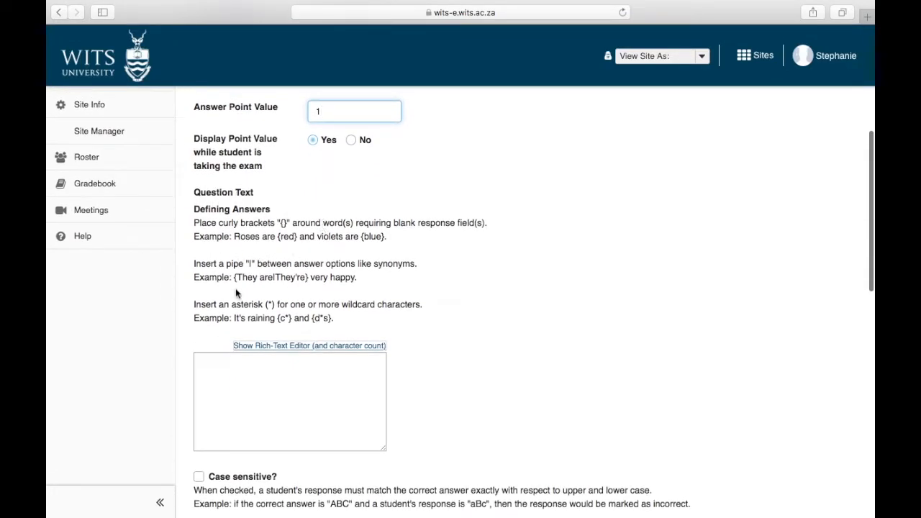
left_click(242, 383)
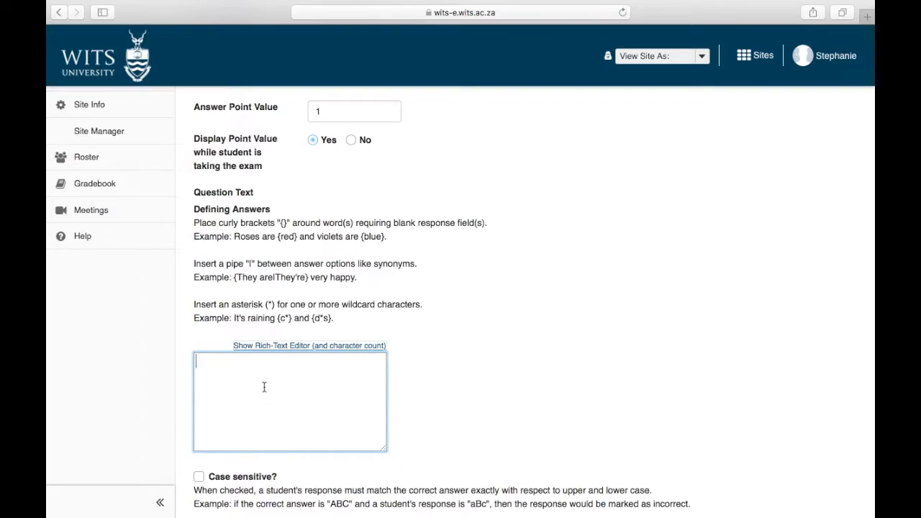
Type 'A {divergent} plate boundary is where plates are moving apart', adding constructive and midocean ridge alternatives.
type("A {divergent} plate bo")
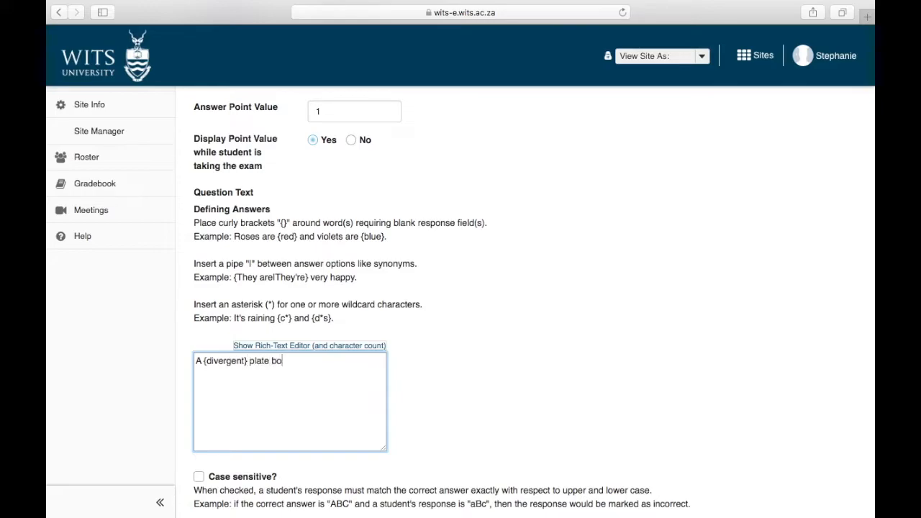
type("undary is where plates a")
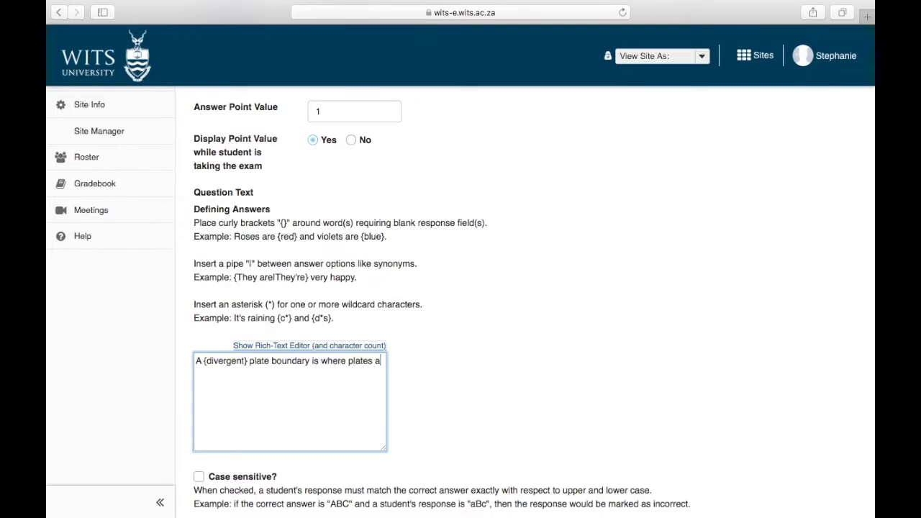
type("re moving apart")
left_click(245, 362)
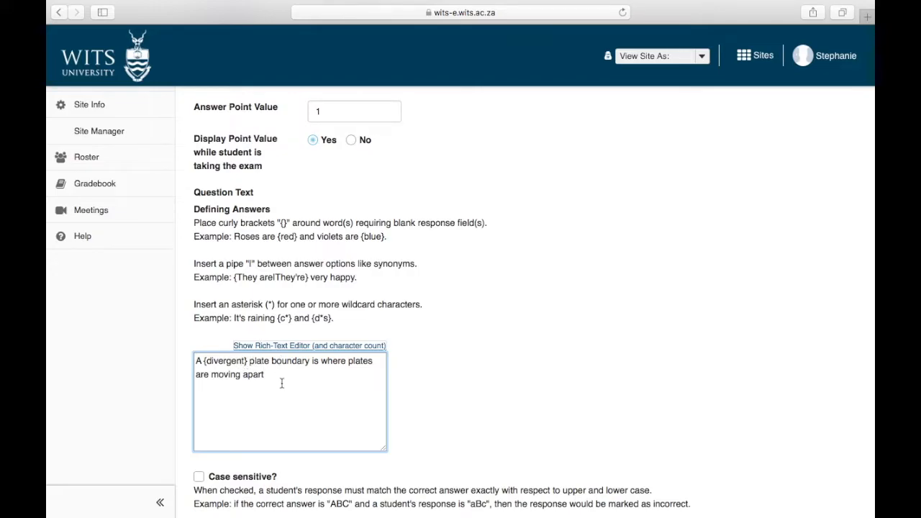
type("|")
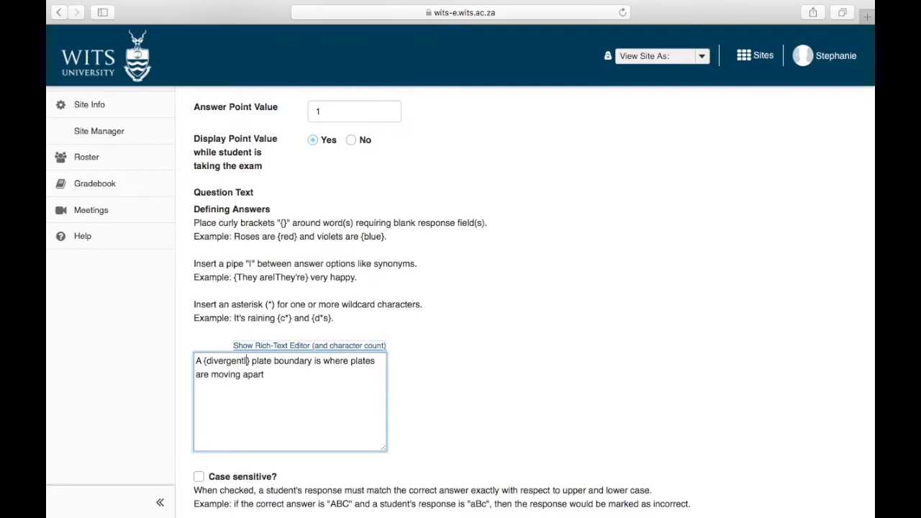
type("constr")
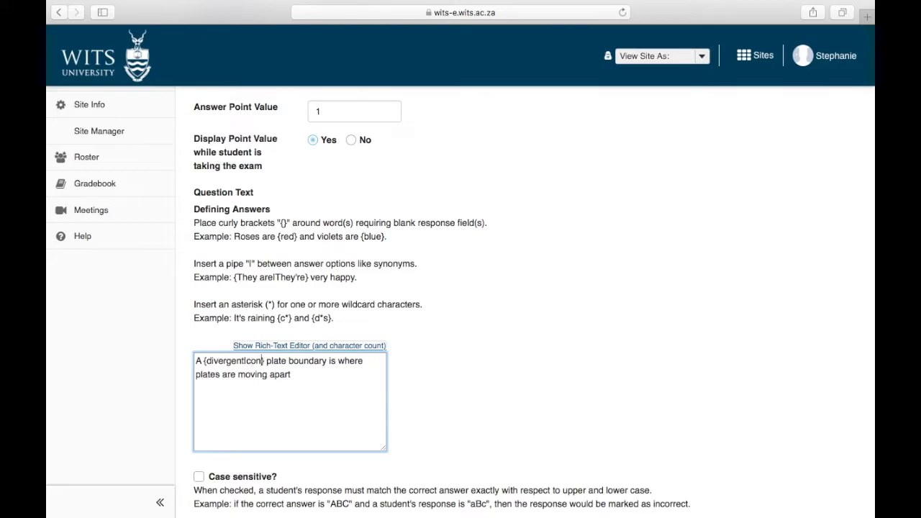
type("uctive")
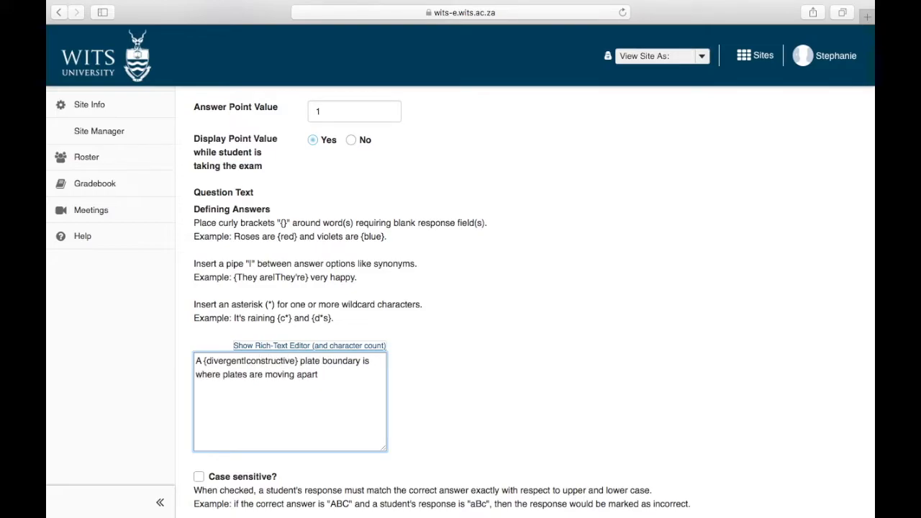
type("|")
type("mid} plate bo")
key("BackSpace")
type("id")
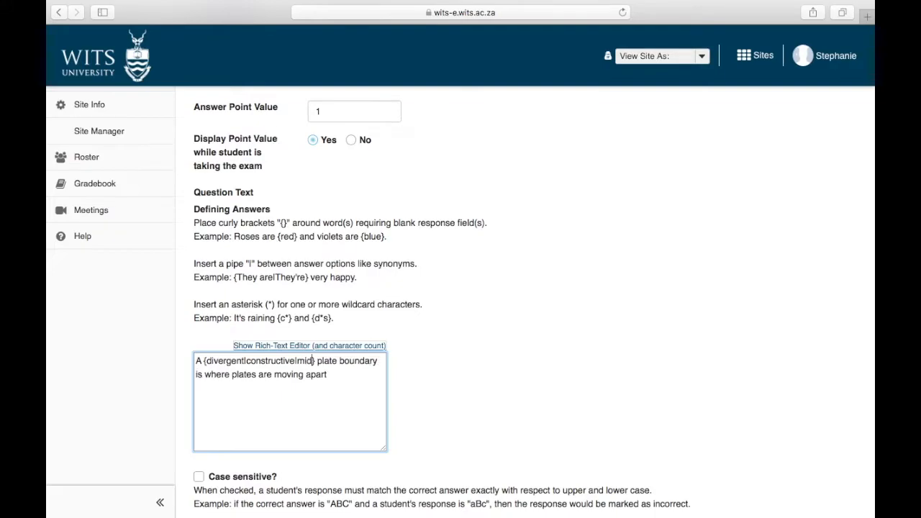
type("ocean ri")
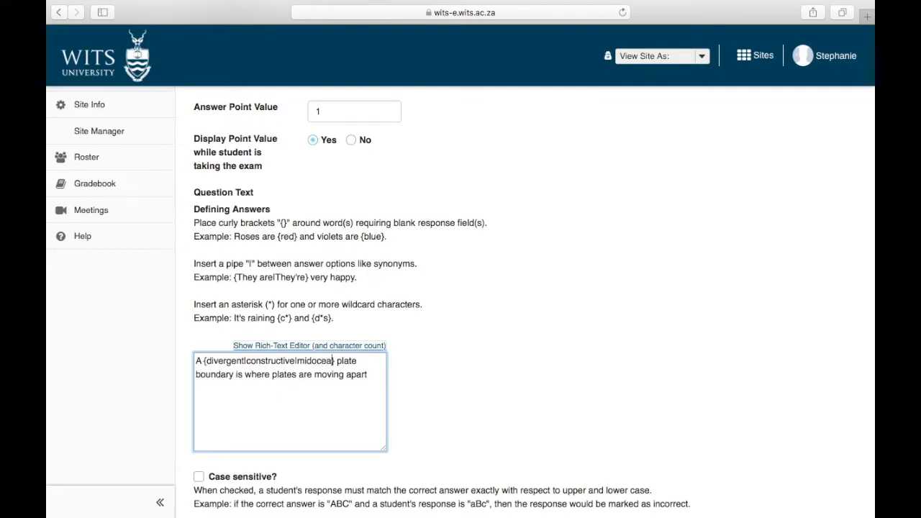
type("dge")
Correct the spelling to 'mid ocean ridge' and append the mid-ocean ridge and midocean ridge alternatives.
right_click(314, 363)
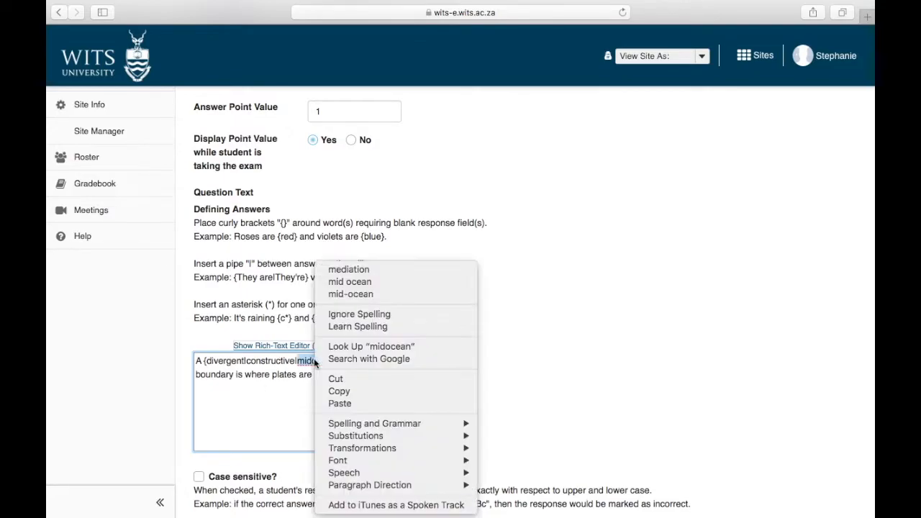
left_click(360, 282)
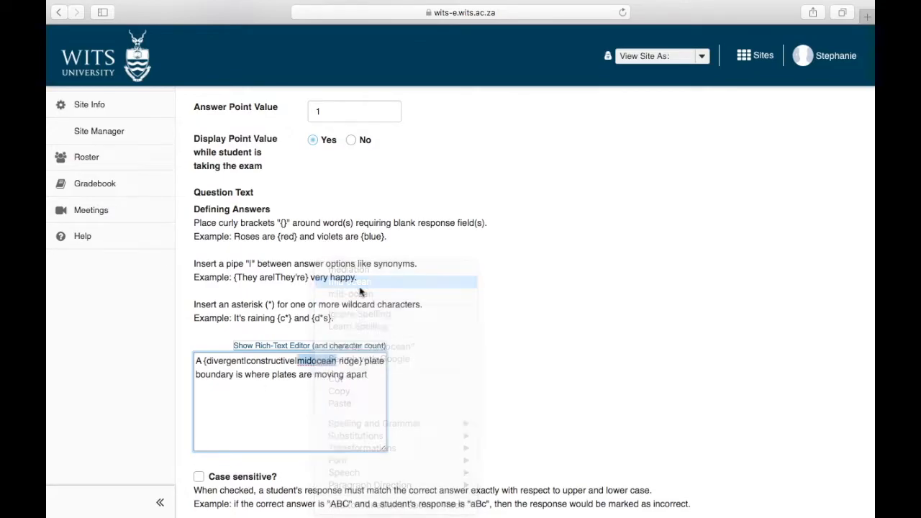
left_click(364, 361)
type("|mid-ocea")
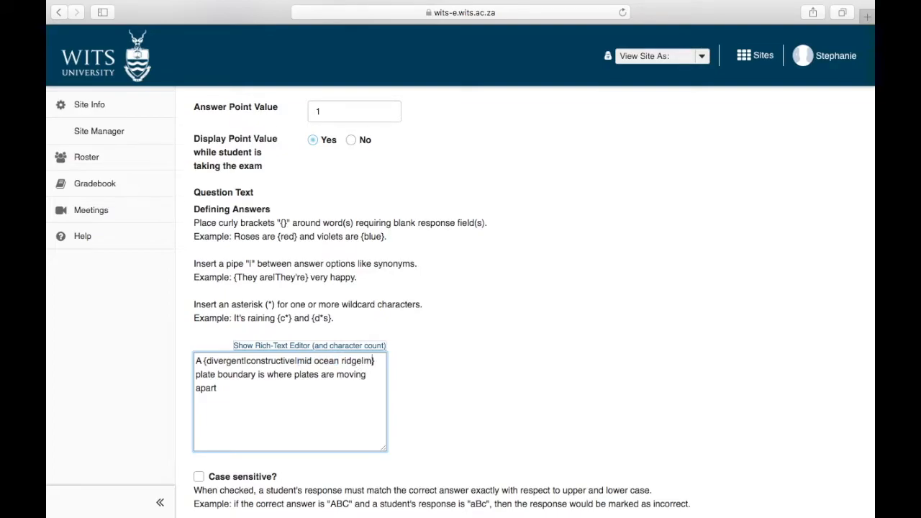
type("n ridge")
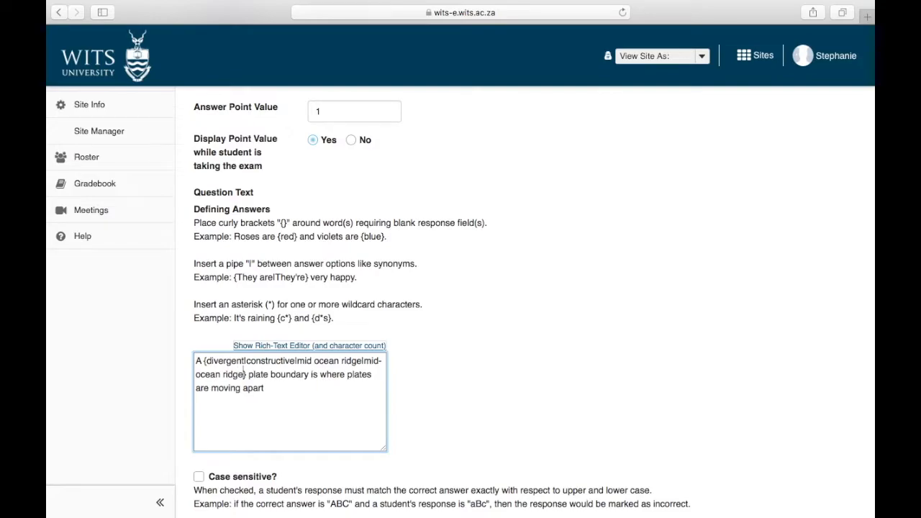
type("|midoc")
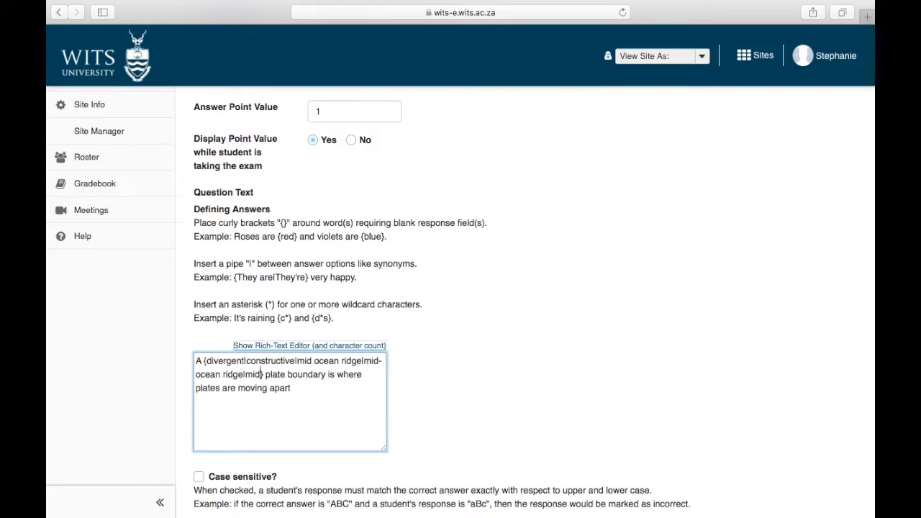
type("ean ridge")
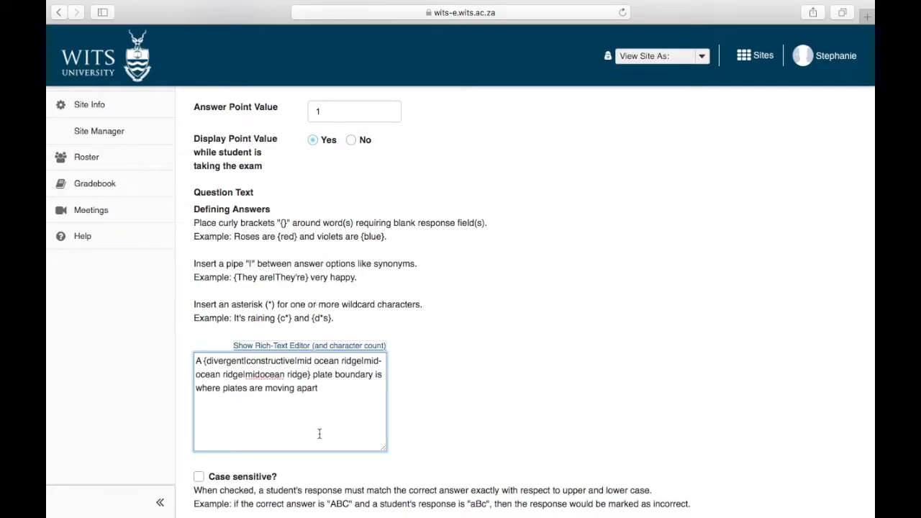
scroll(318, 434, "down", 5)
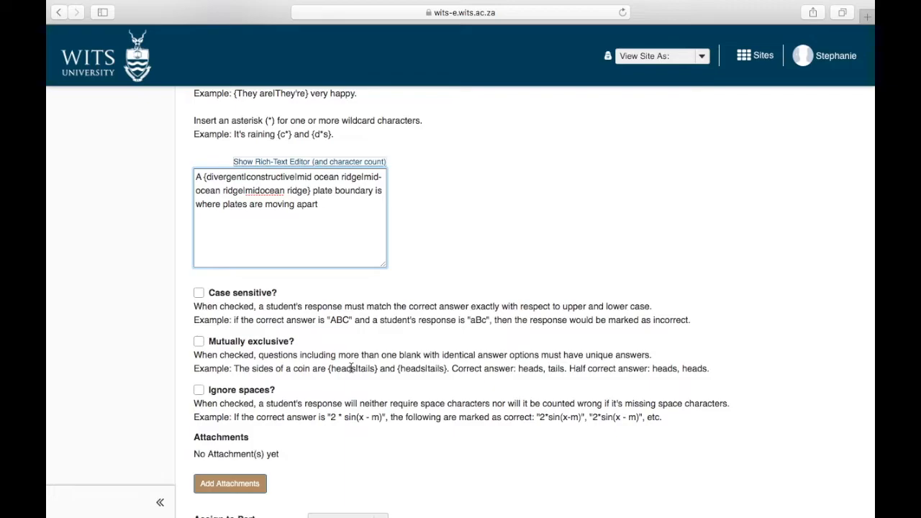
Enable Ignore spaces so answers missing spaces are still accepted.
scroll(353, 349, "down", 2)
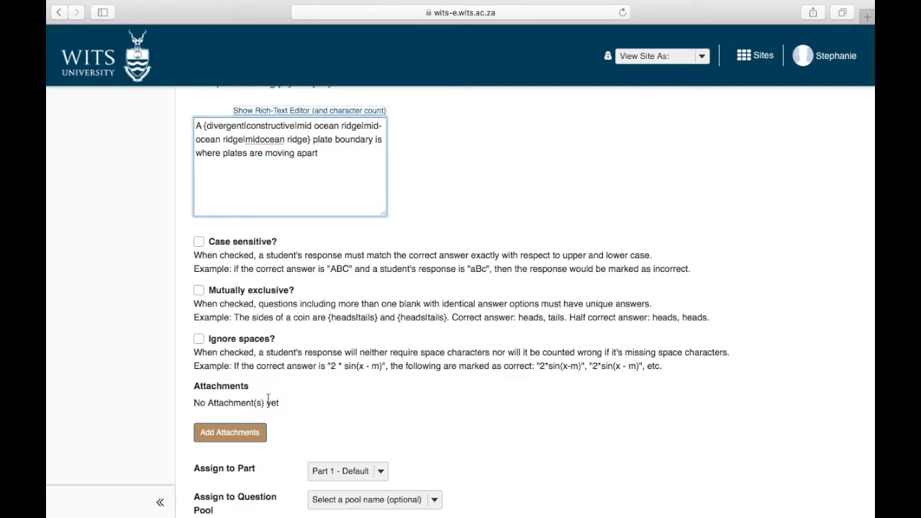
left_click(202, 343)
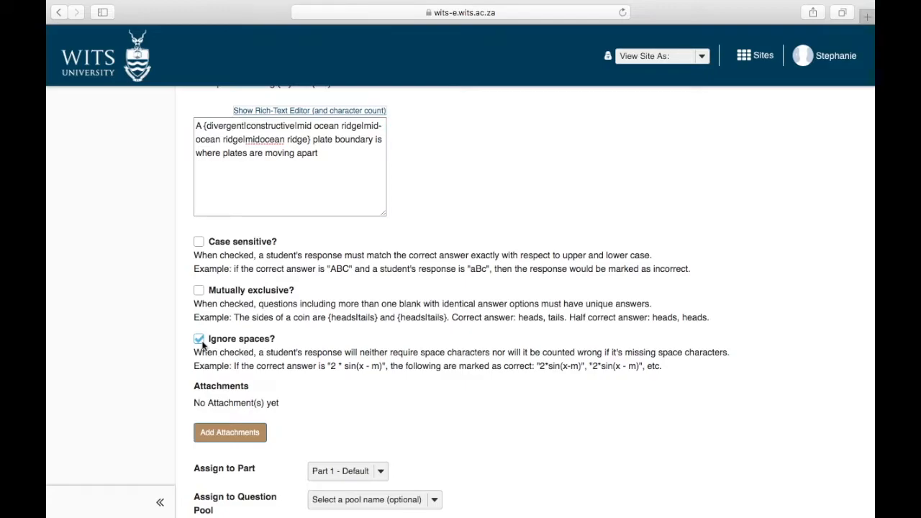
scroll(202, 343, "down", 3)
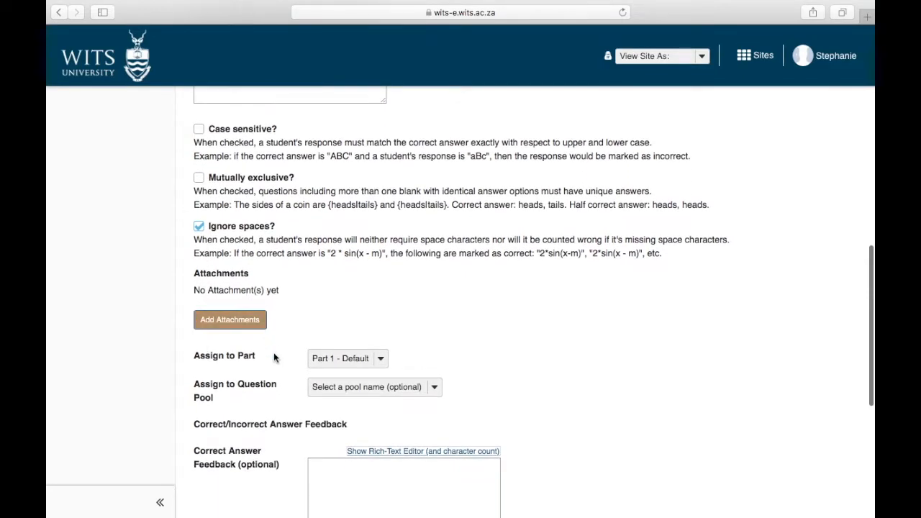
scroll(274, 352, "down", 3)
Keep the question in Part 1 - Default and leave it out of any question pool.
left_click(372, 266)
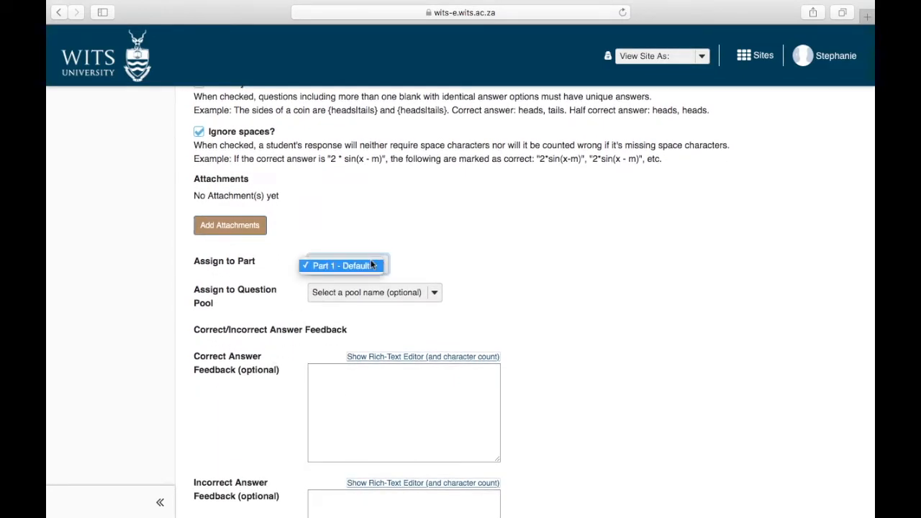
left_click(372, 265)
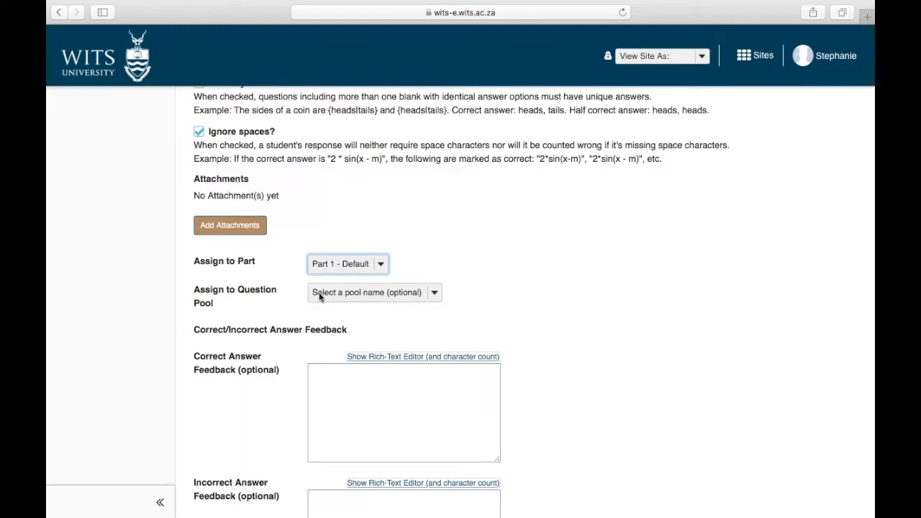
left_click(336, 294)
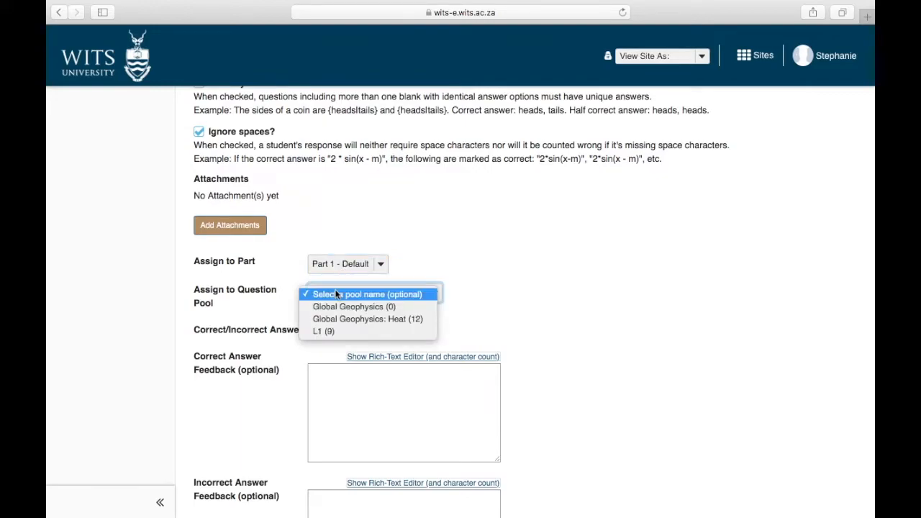
left_click(265, 314)
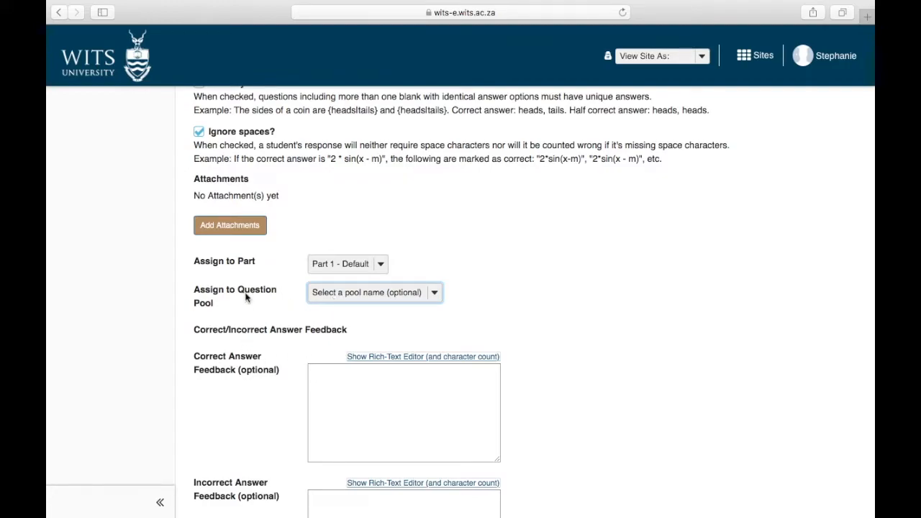
left_click(318, 291)
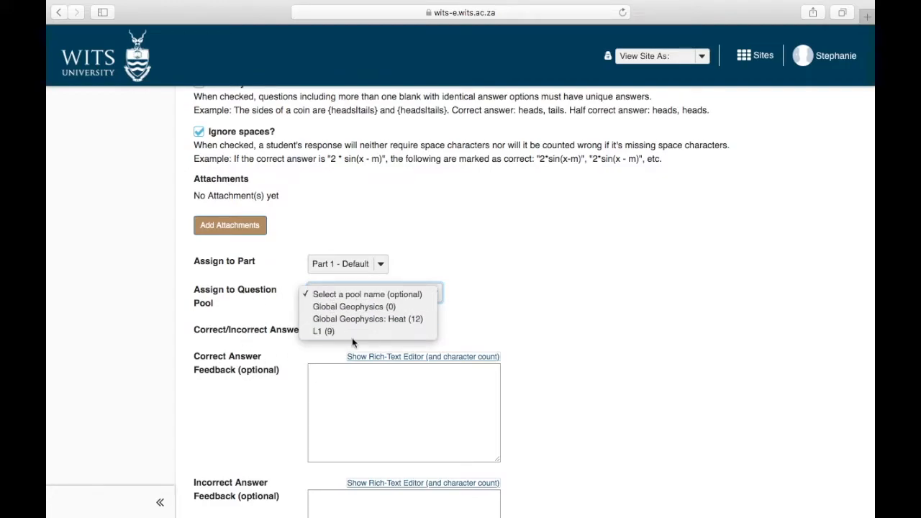
left_click(327, 353)
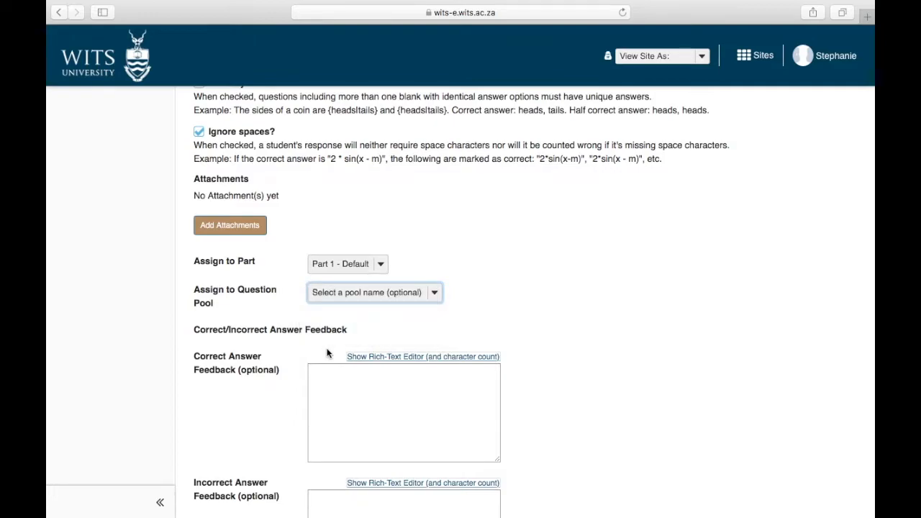
scroll(327, 353, "down", 5)
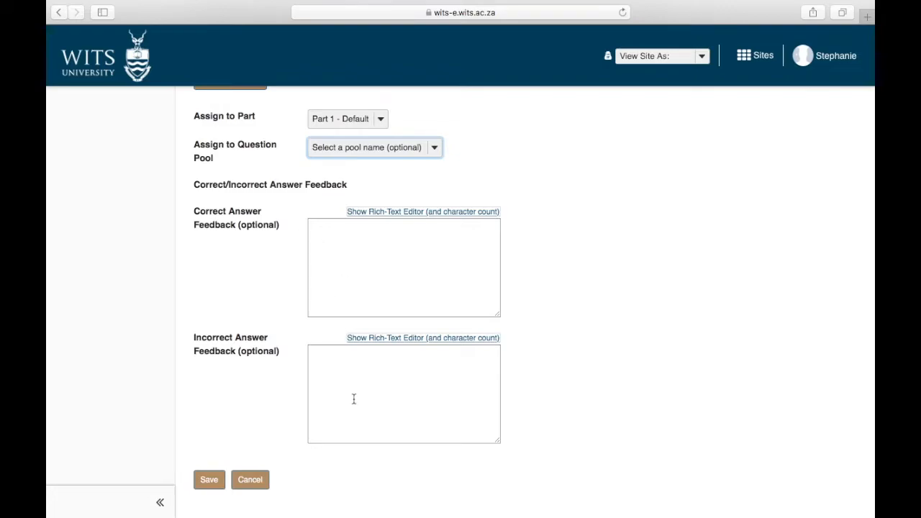
Enter 'You are amazing' as correct feedback and 'You need to do more reading' as incorrect feedback, then save.
left_click(370, 267)
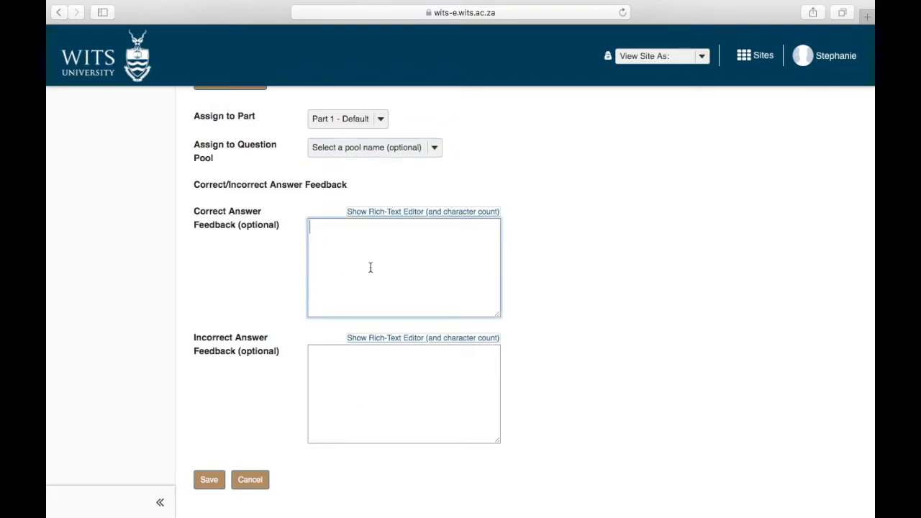
type("You are amazing")
left_click(334, 382)
type("You")
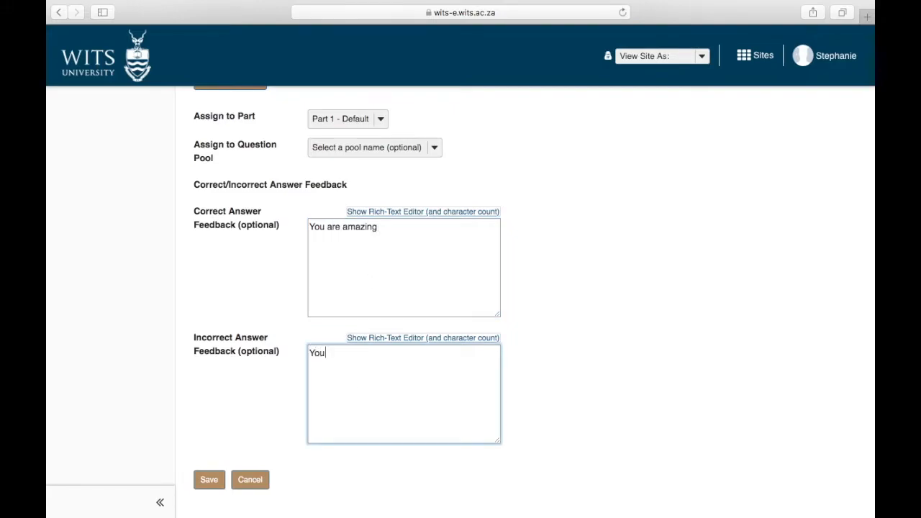
type(" need to do more reading")
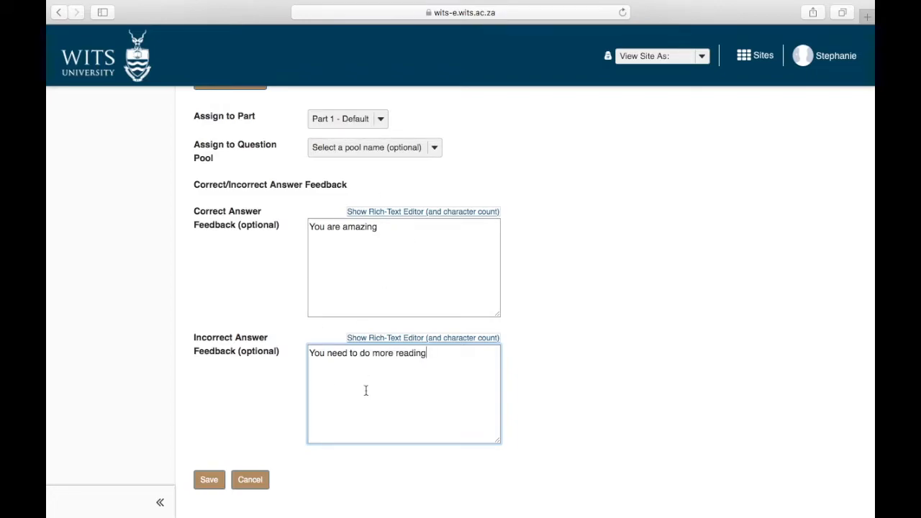
left_click(210, 491)
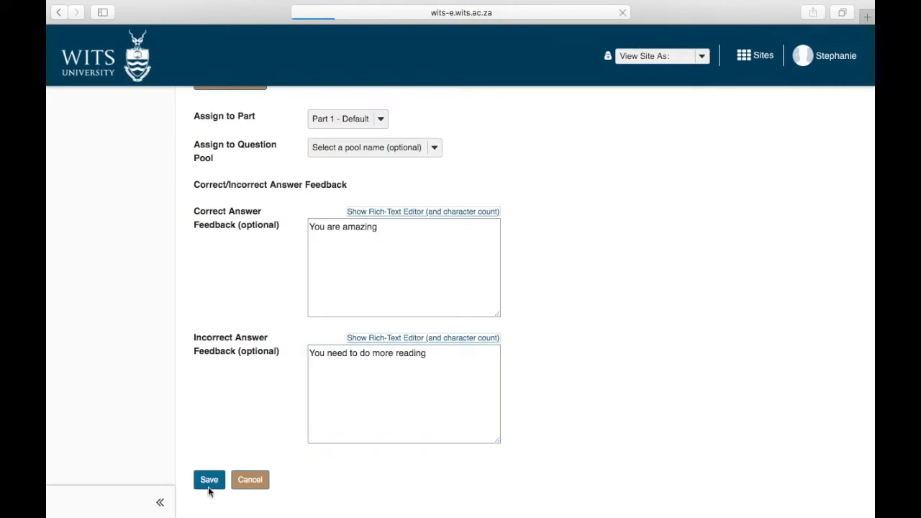
Review the saved Fill in the Blank question on the Questions page, keeping it as question 1.
scroll(530, 417, "down", 4)
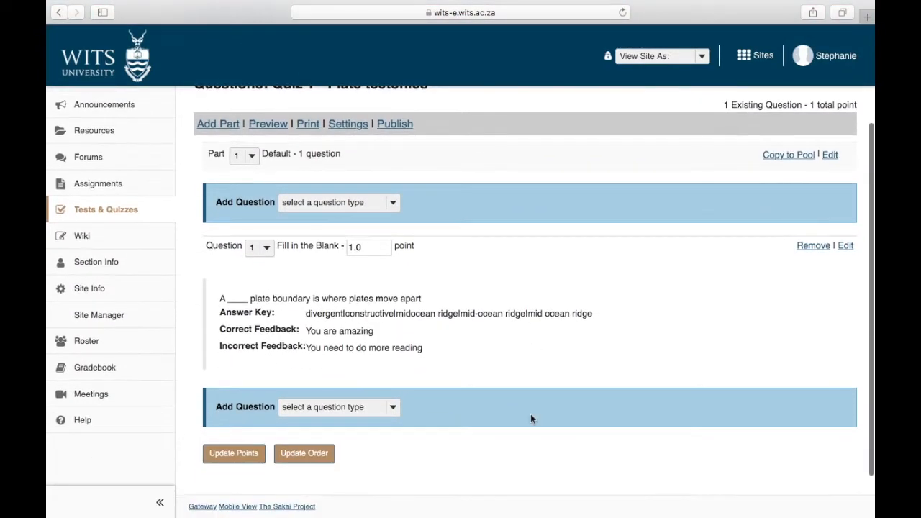
left_click(262, 249)
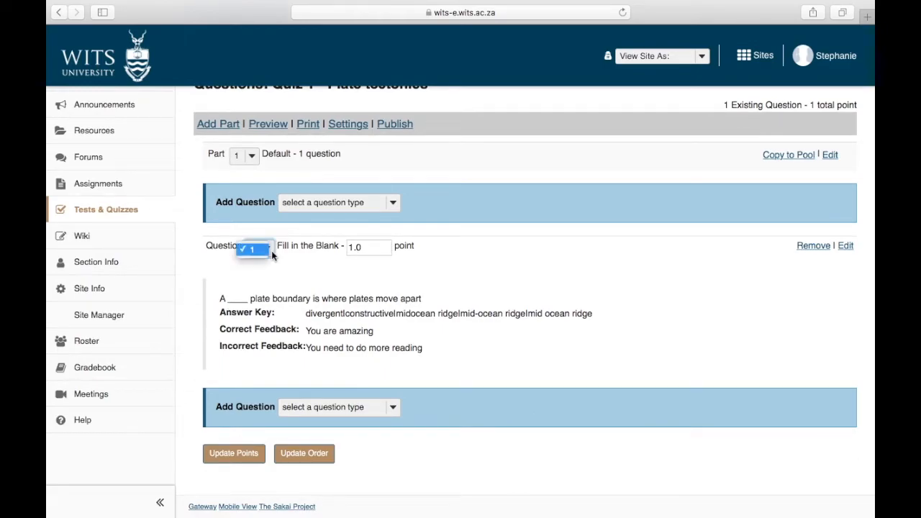
left_click(281, 265)
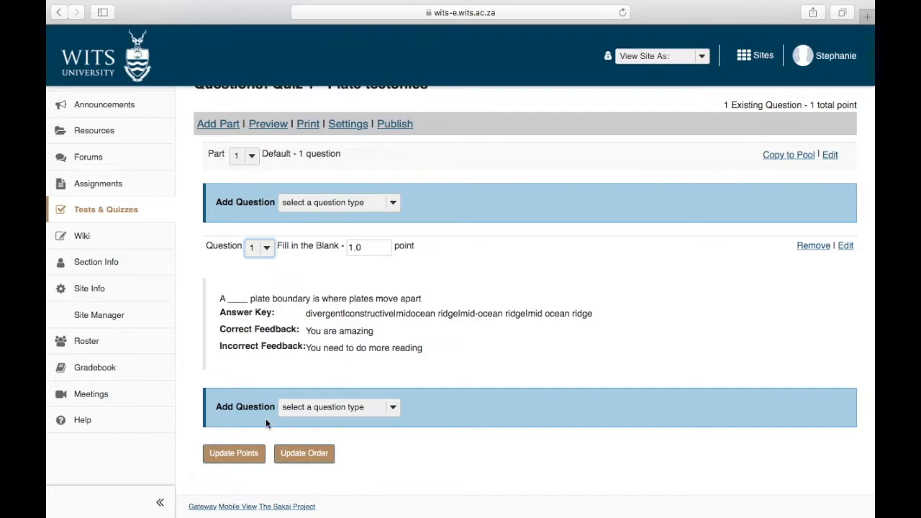
scroll(252, 447, "down", 2)
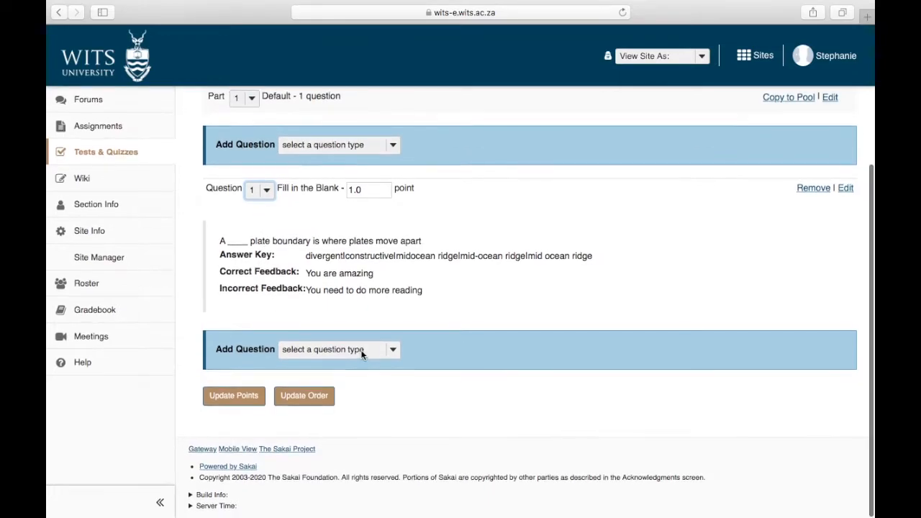
scroll(361, 354, "up", 3)
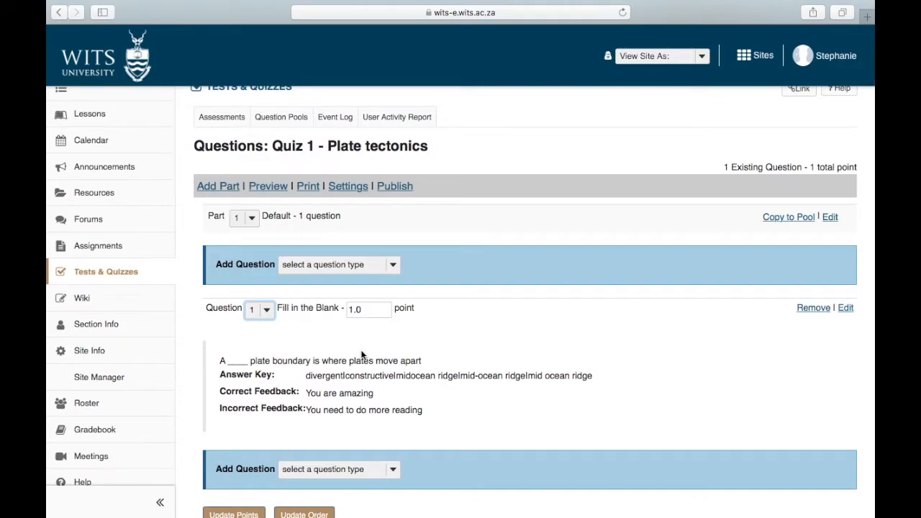
scroll(361, 354, "up", 1)
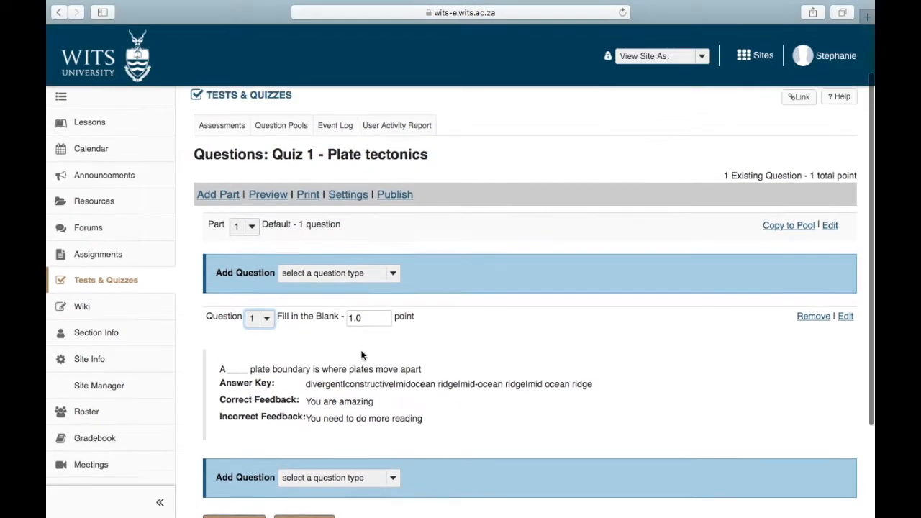
Preview Quiz 1 as a student, answer the blank with 'divergent' and submit the attempt.
left_click(222, 127)
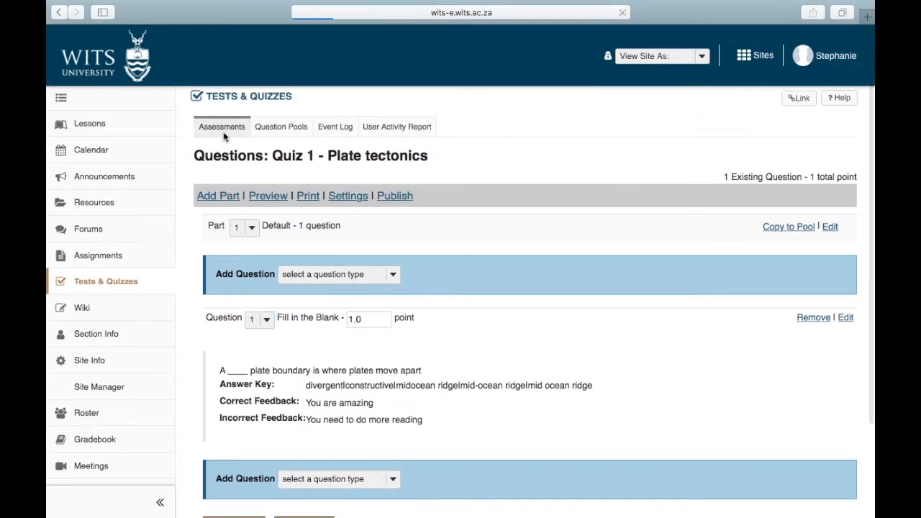
scroll(273, 360, "down", 1)
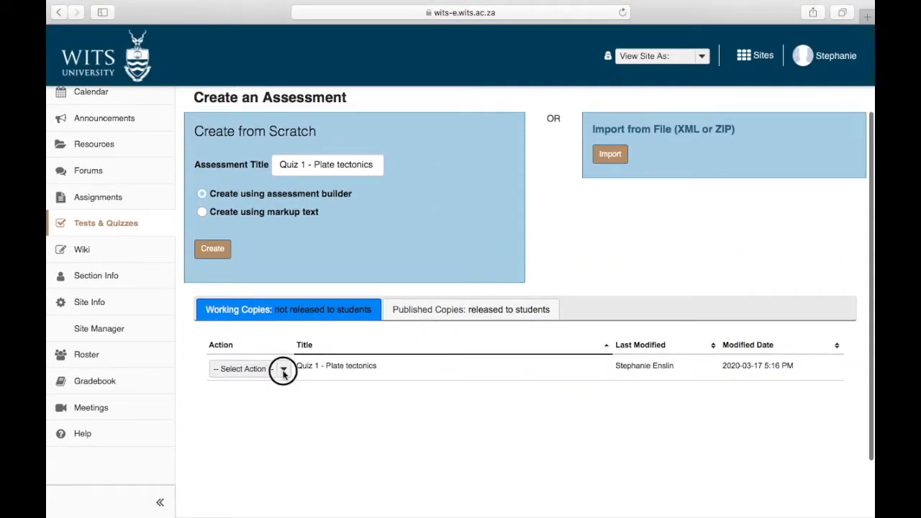
left_click(283, 369)
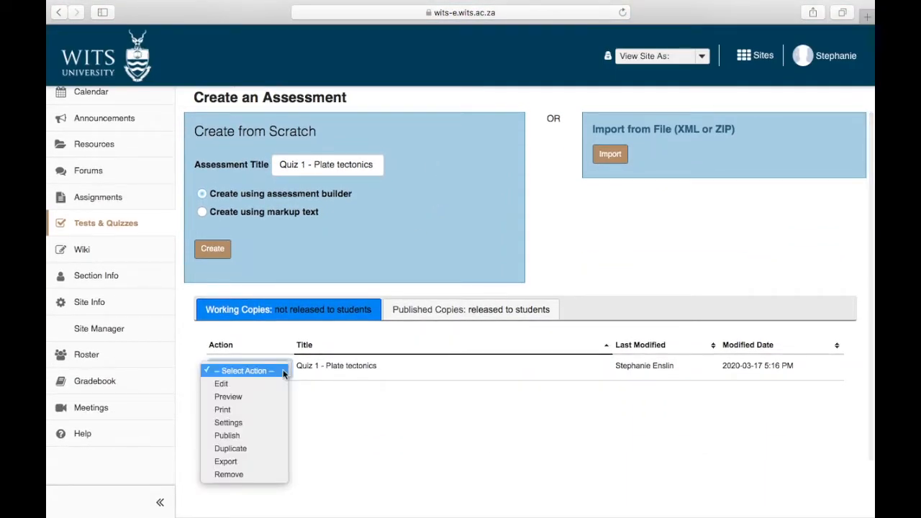
left_click(241, 401)
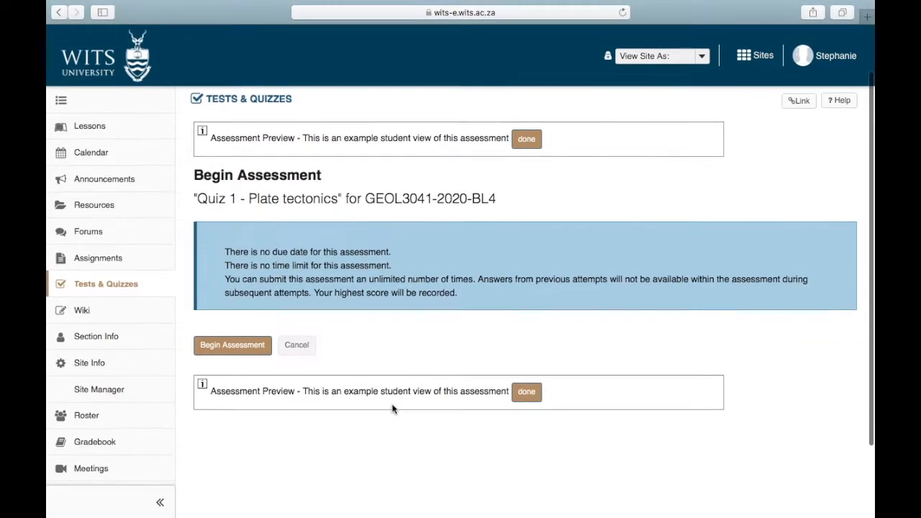
left_click(221, 406)
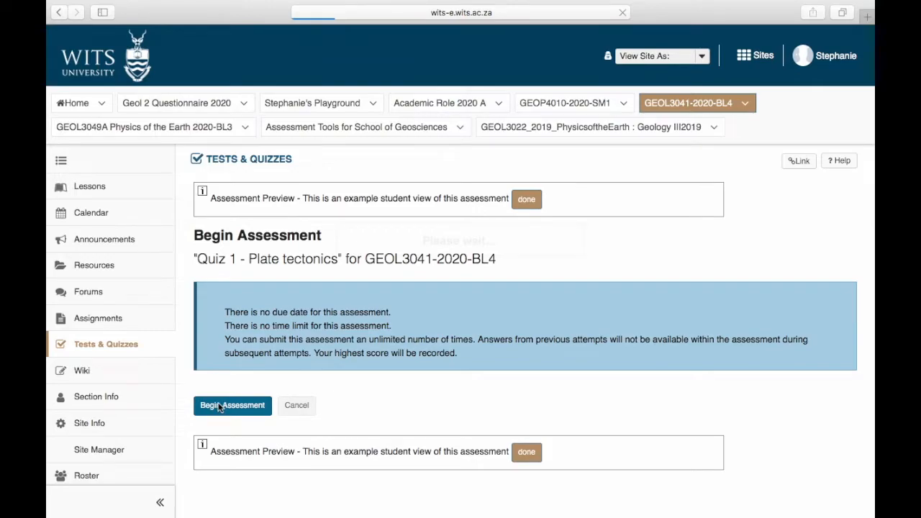
left_click(288, 370)
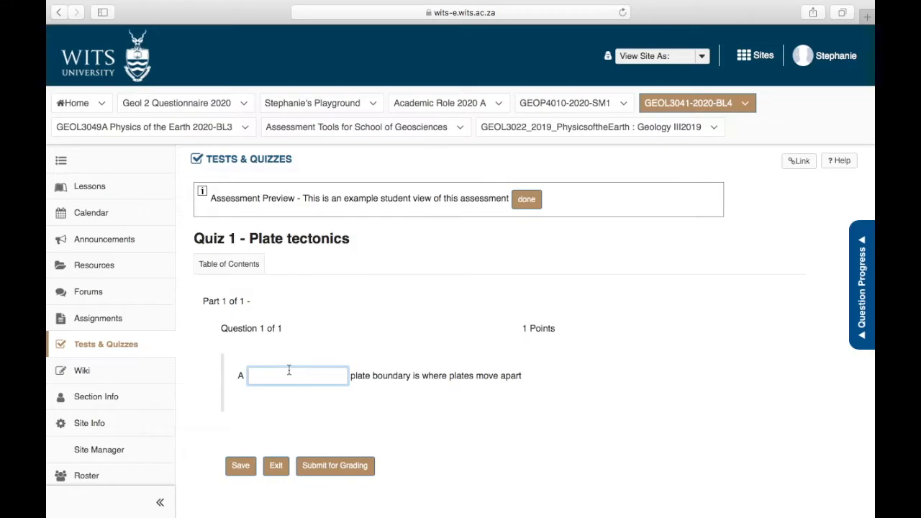
type("divergent")
left_click(333, 465)
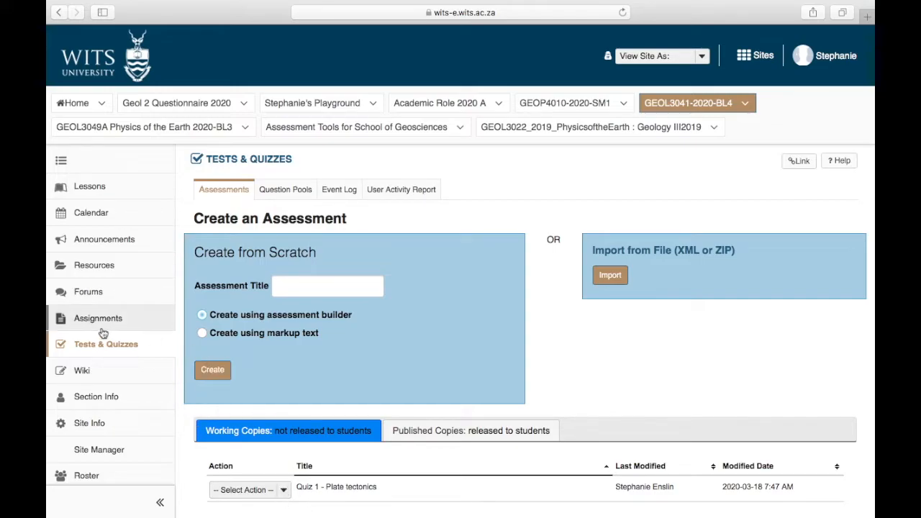
Reopen Quiz 1 for editing and add a Multiple Choice question as Question 2.
left_click(115, 349)
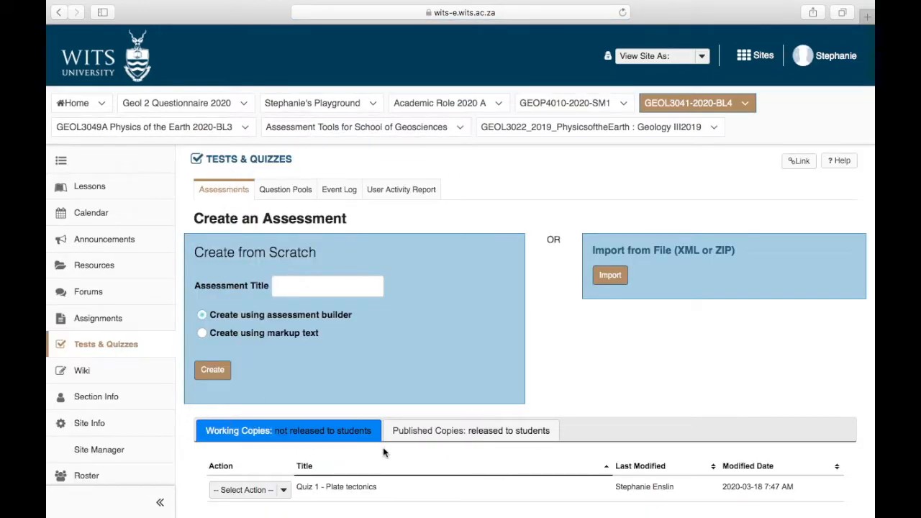
left_click(284, 492)
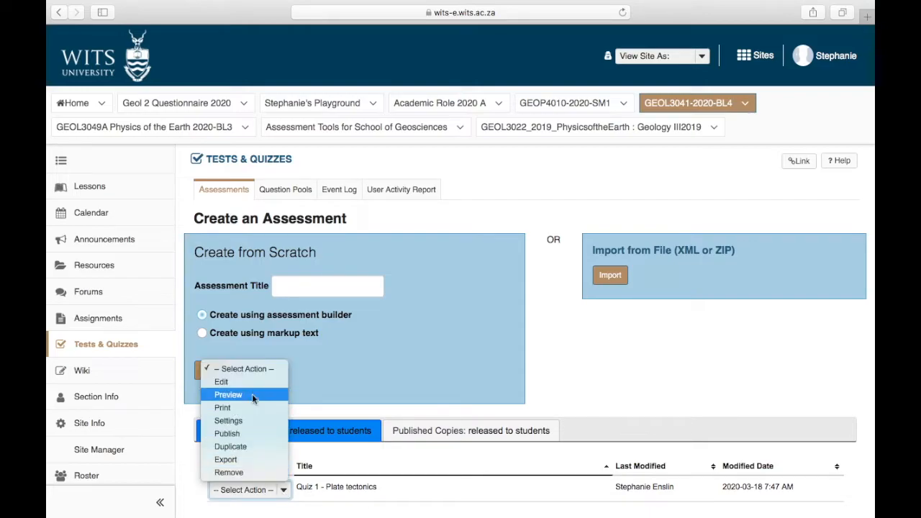
left_click(270, 387)
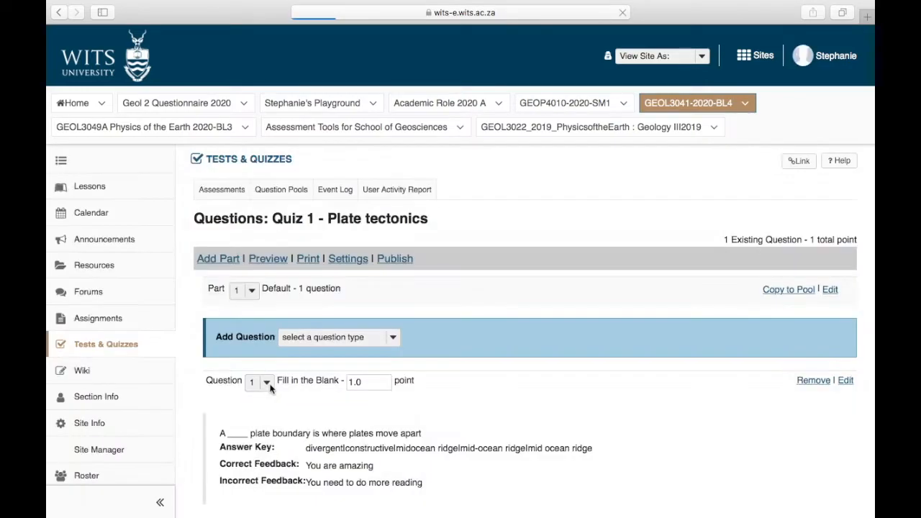
scroll(271, 388, "down", 5)
scroll(271, 388, "up", 2)
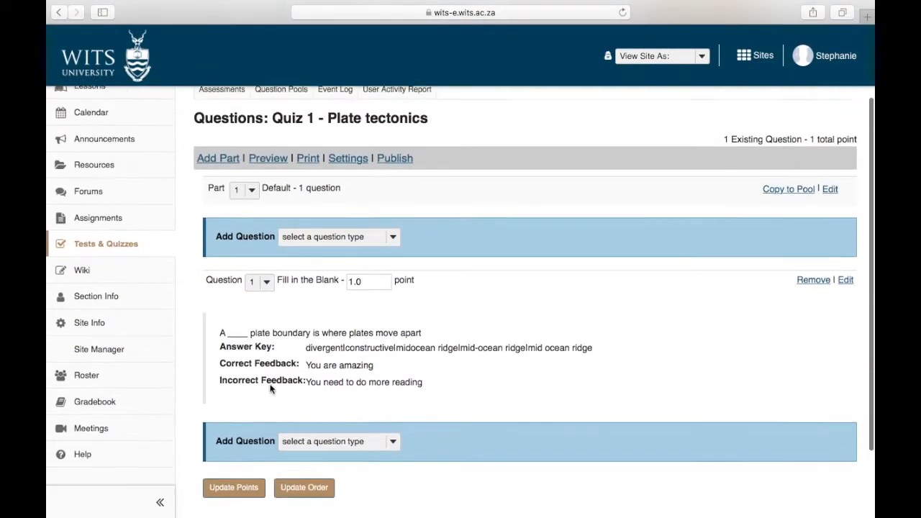
left_click(380, 228)
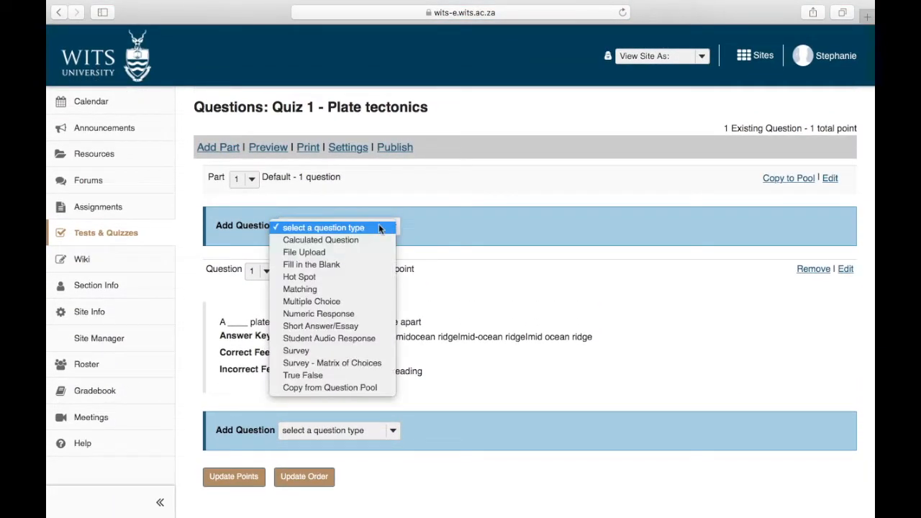
left_click(329, 302)
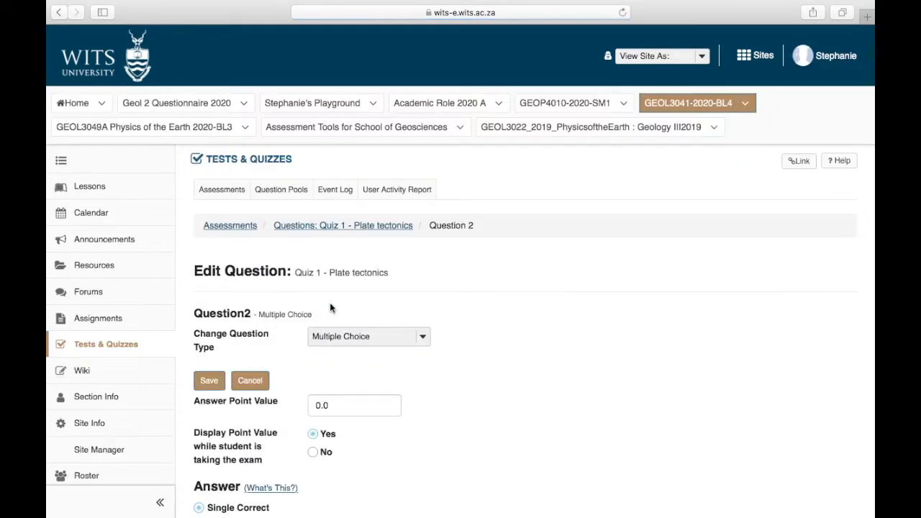
Set Question 2 to 2 points, Multiple Correct, Multiple Selection, scored Right Less Wrong.
scroll(329, 308, "down", 5)
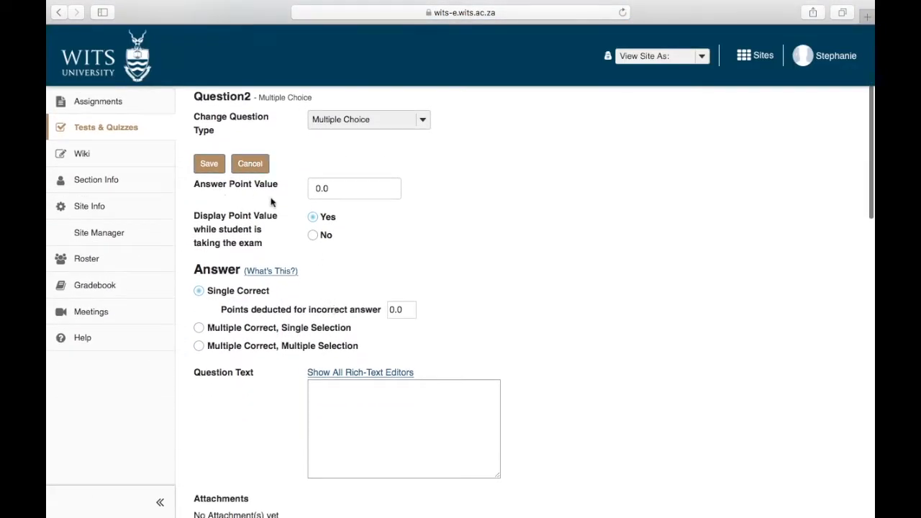
left_click(353, 189)
type("2")
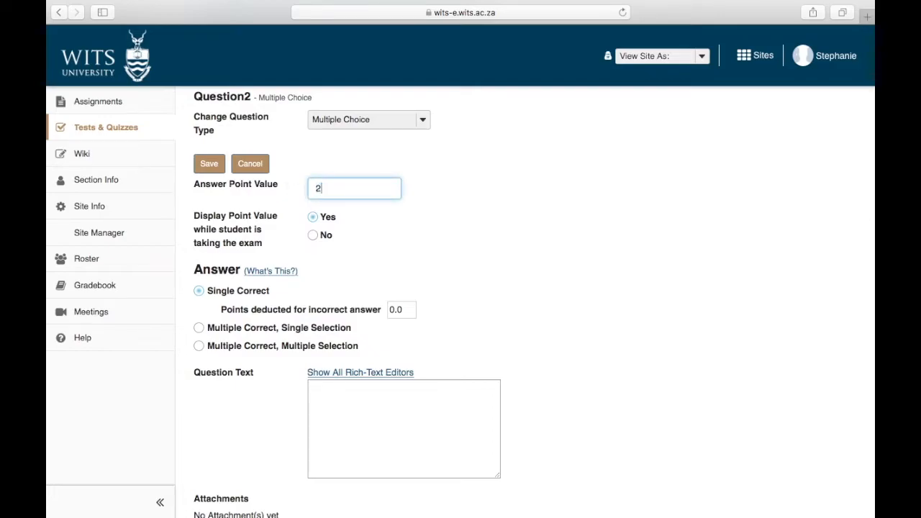
left_click(402, 220)
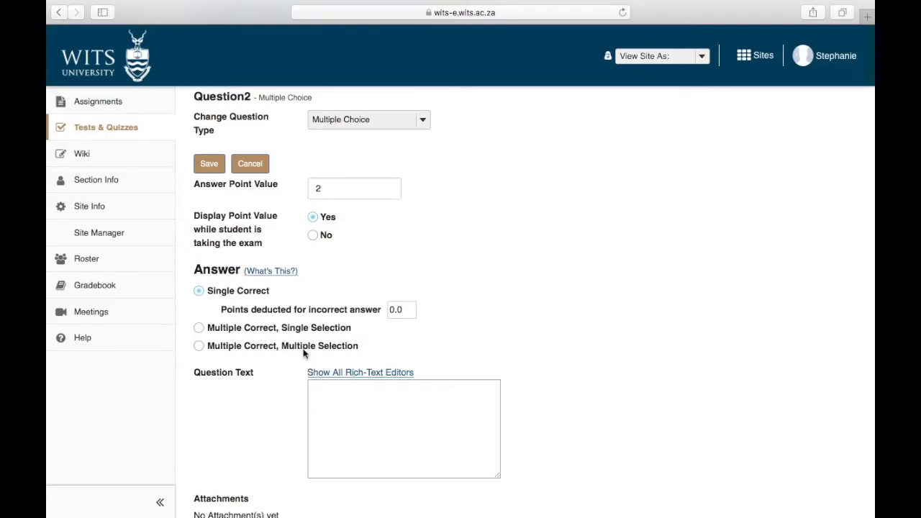
left_click(200, 347)
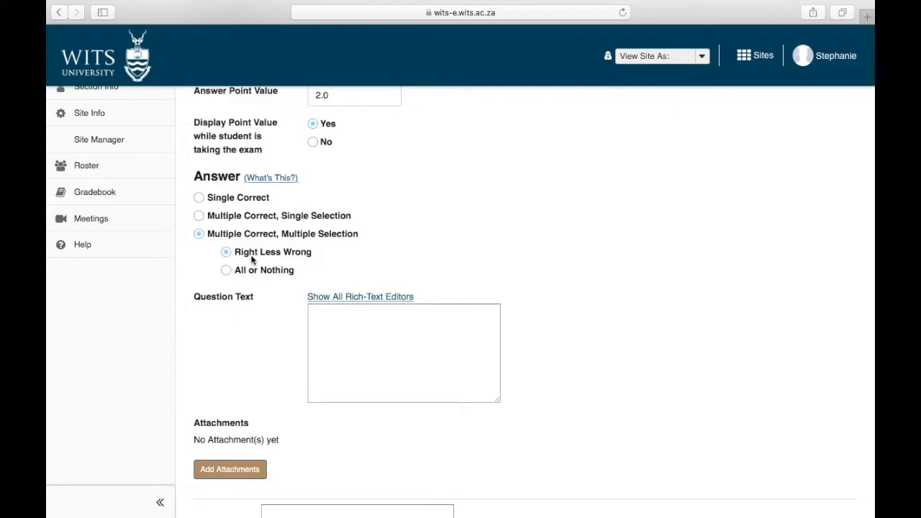
scroll(251, 260, "up", 3)
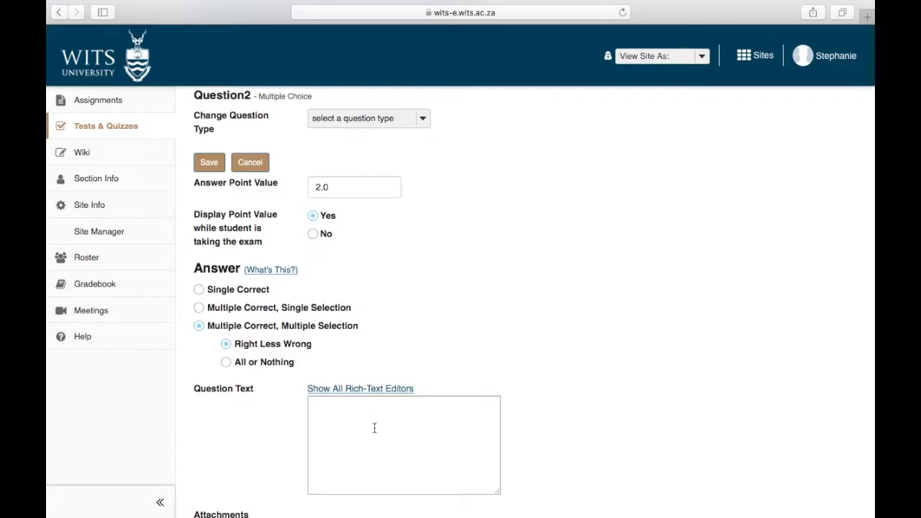
Enter Question 2's text: 'The following are plate boundaries:'.
scroll(374, 427, "down", 4)
left_click(365, 271)
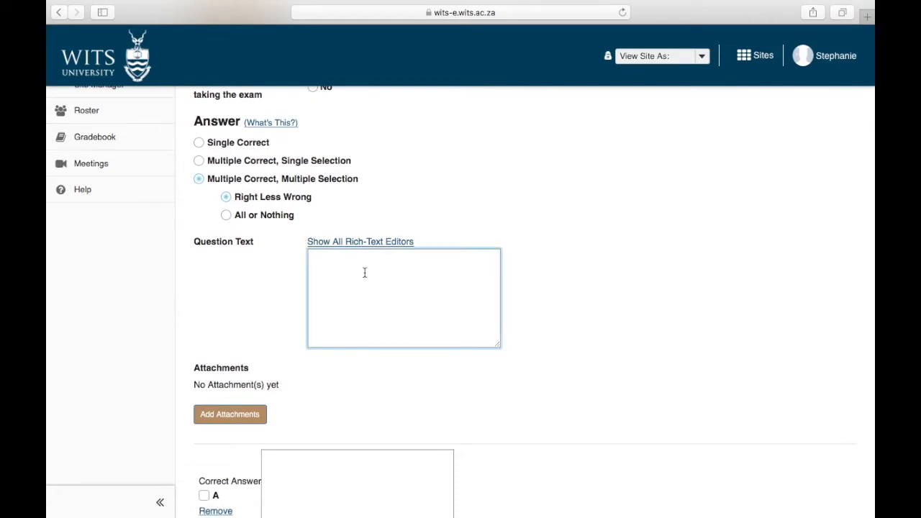
type("The following are")
type("plate boundaries:")
Fill answers A–C with Convergent, Divergent and Thrust, marking Convergent and Divergent correct.
scroll(460, 300, "down", 5)
scroll(360, 218, "down", 4)
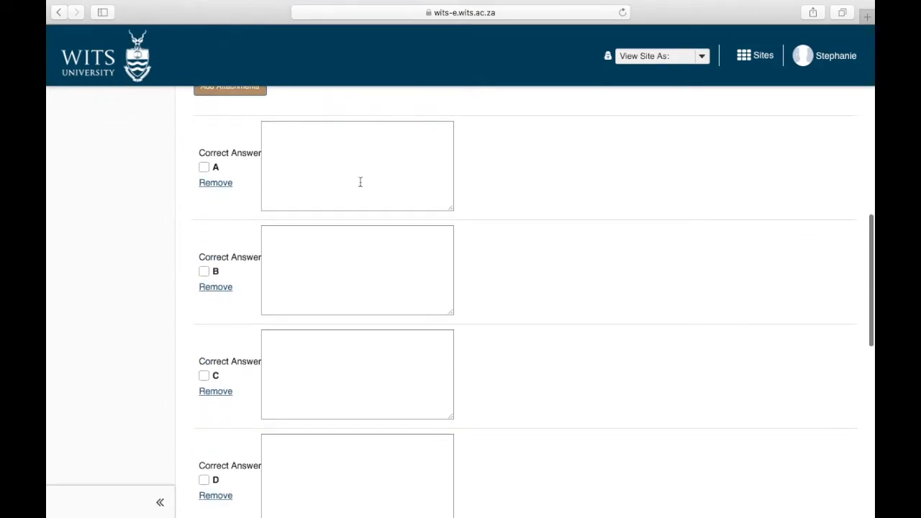
left_click(353, 124)
type("C")
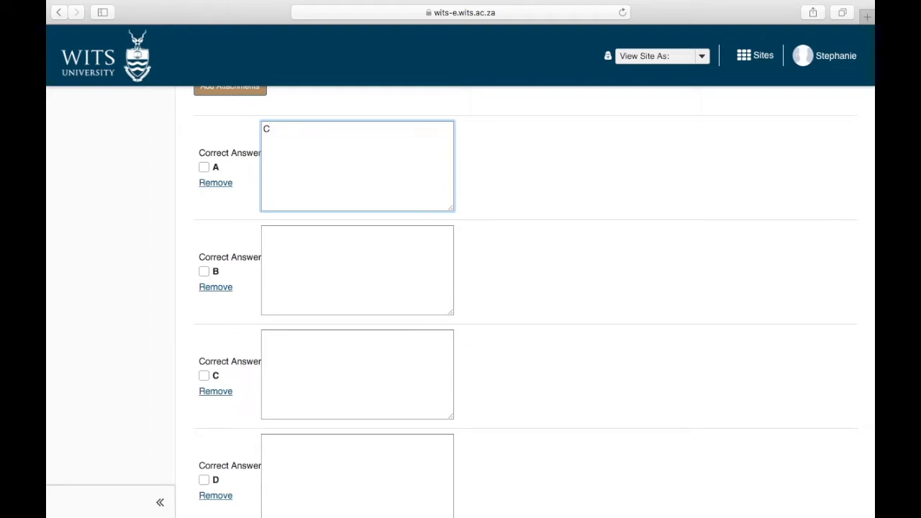
type("onvergent")
left_click(203, 168)
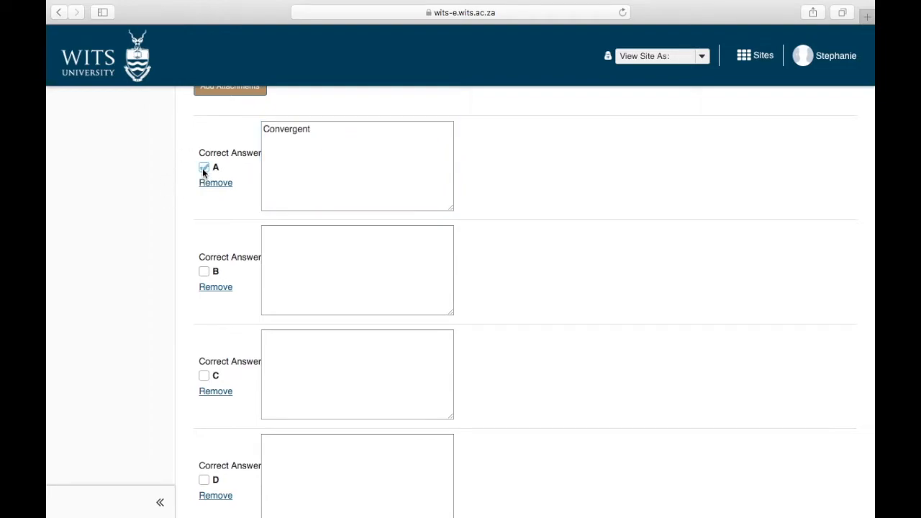
left_click(297, 265)
type("Divergent")
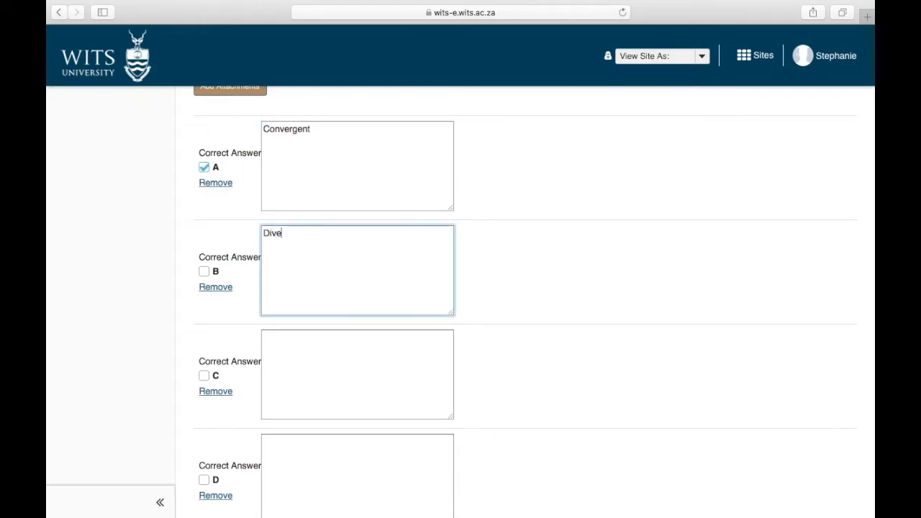
left_click(204, 272)
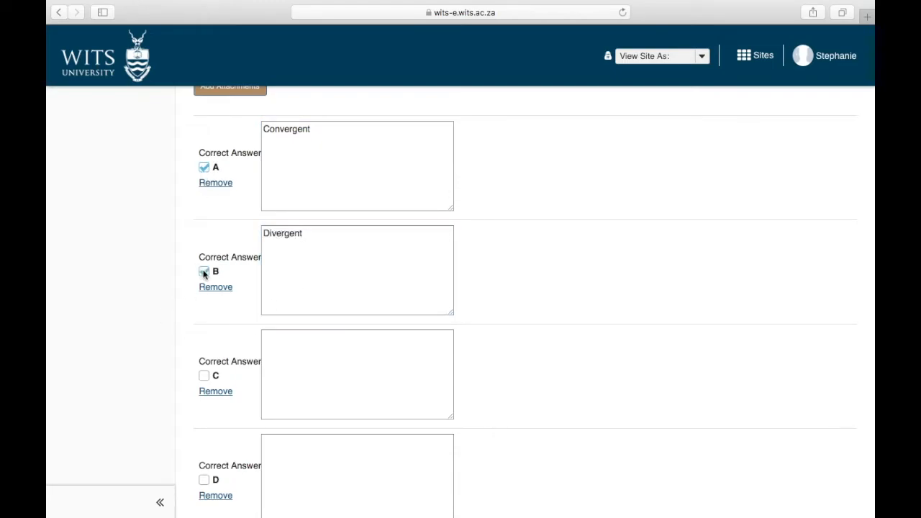
left_click(303, 367)
type("T")
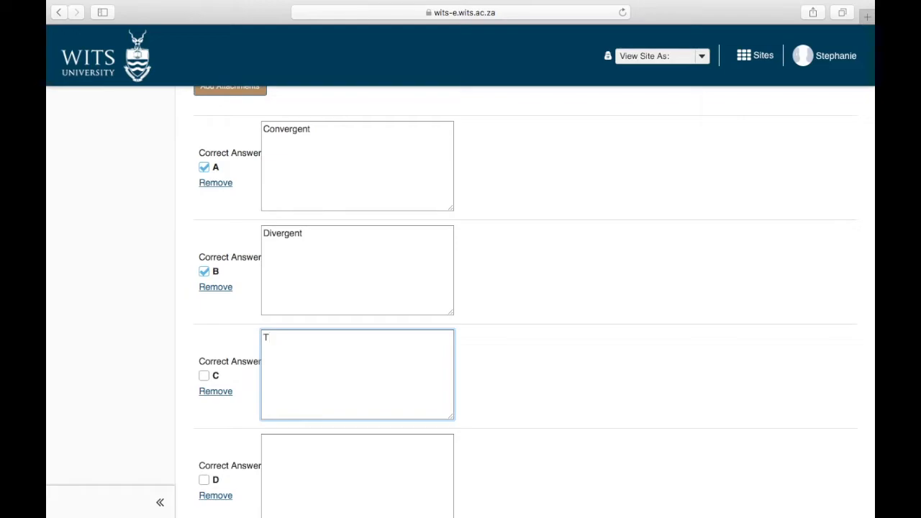
type("hrus")
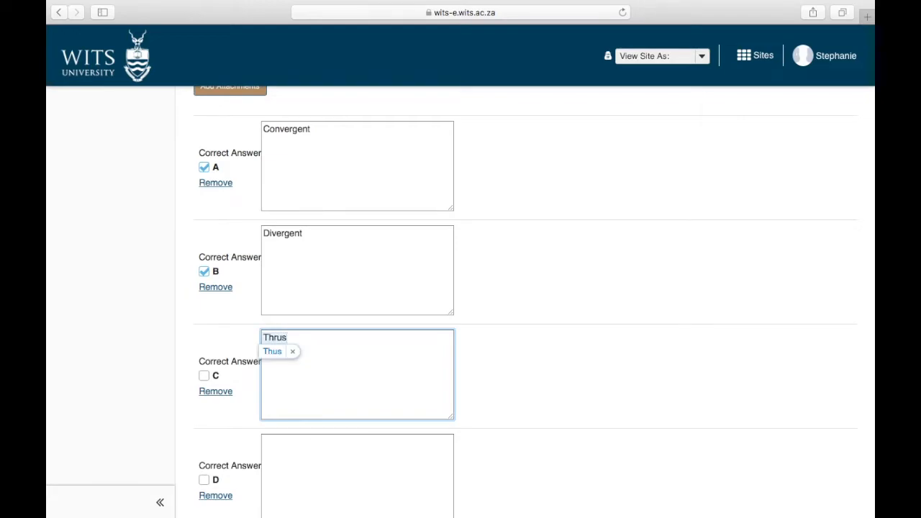
type("t")
scroll(313, 391, "down", 3)
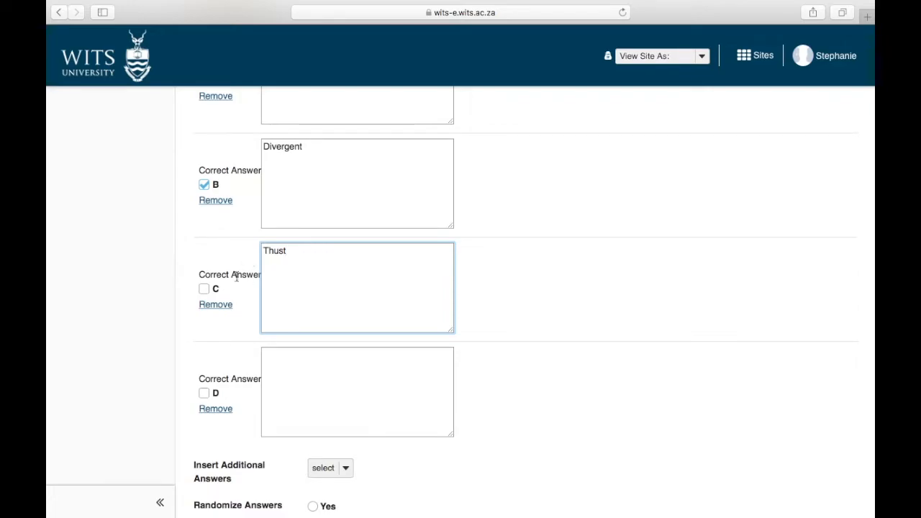
Set Randomize Answers to Yes for Question 2.
scroll(216, 329, "down", 5)
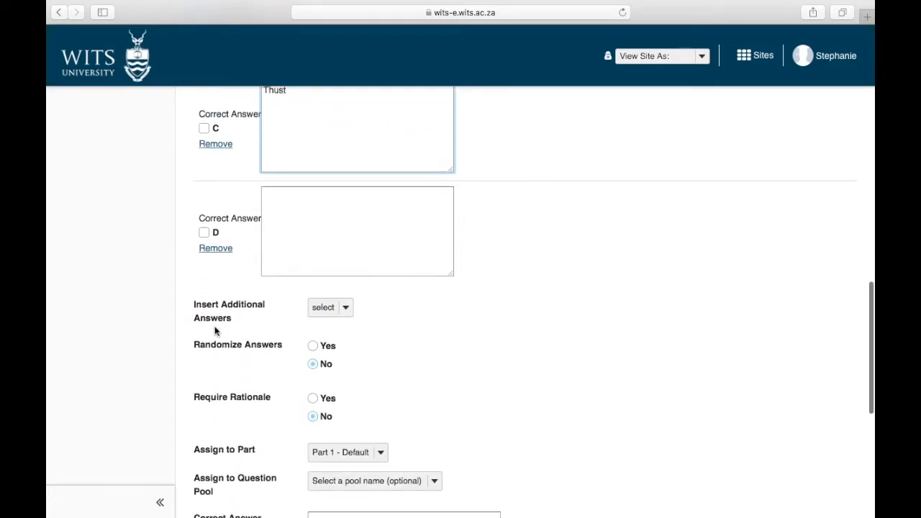
scroll(216, 329, "down", 2)
left_click(312, 294)
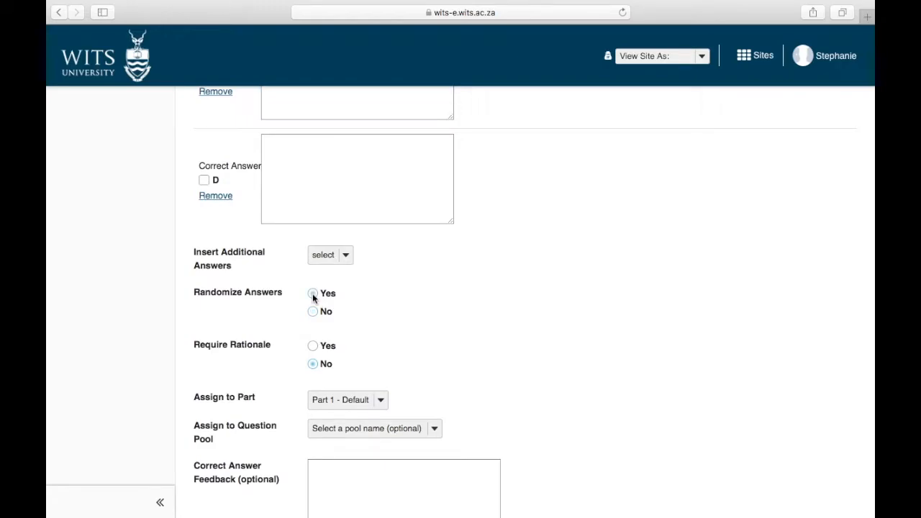
Leave the correct and incorrect feedback fields empty and save Question 2 with answer key A,B.
scroll(312, 293, "down", 3)
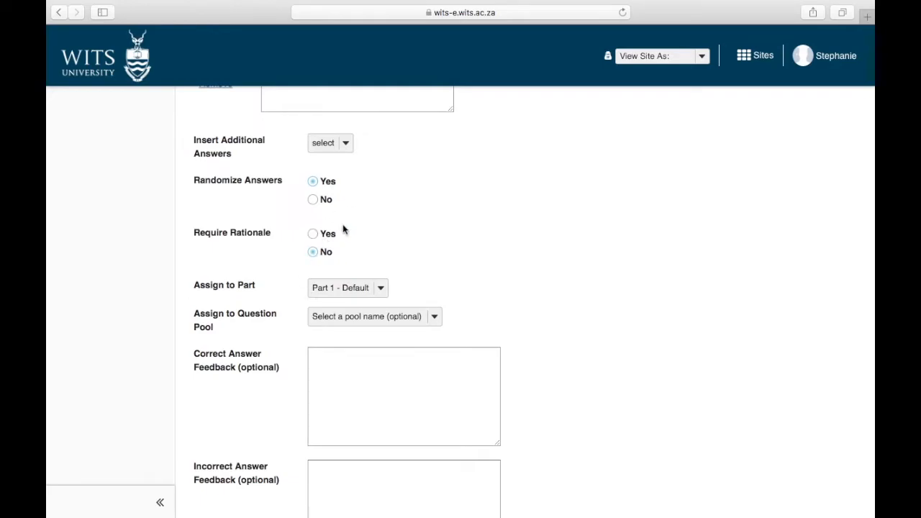
scroll(333, 227, "down", 3)
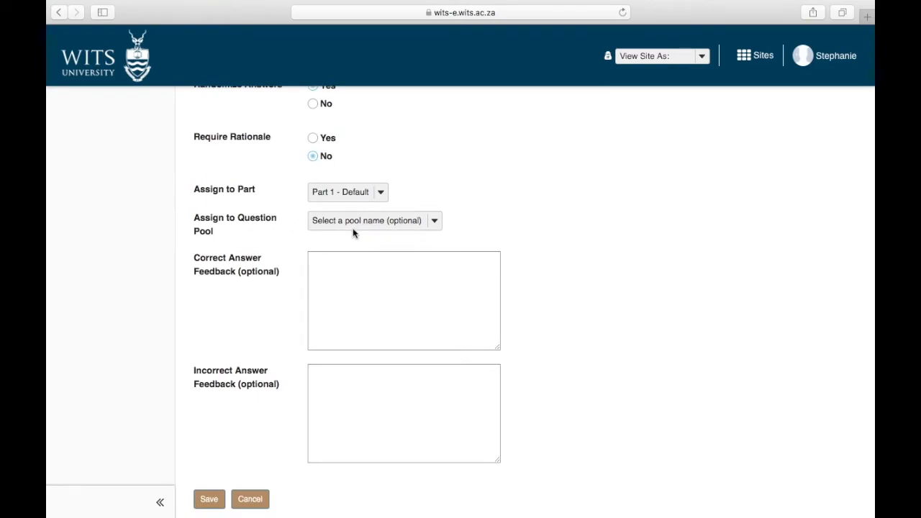
left_click(344, 286)
left_click(333, 386)
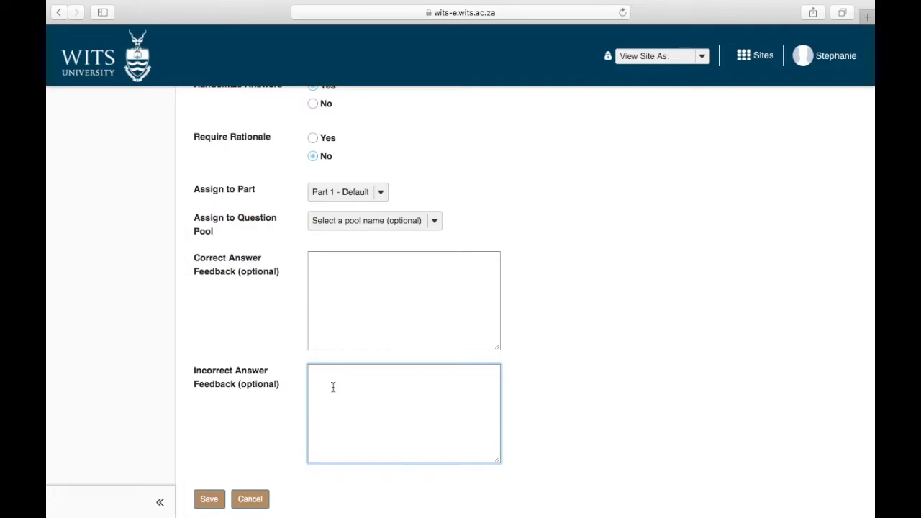
scroll(333, 386, "down", 2)
left_click(208, 439)
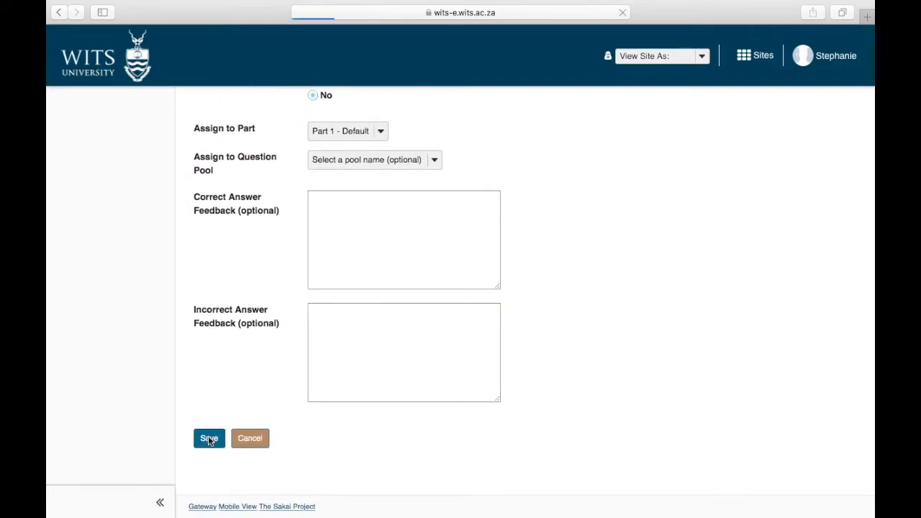
scroll(207, 435, "down", 5)
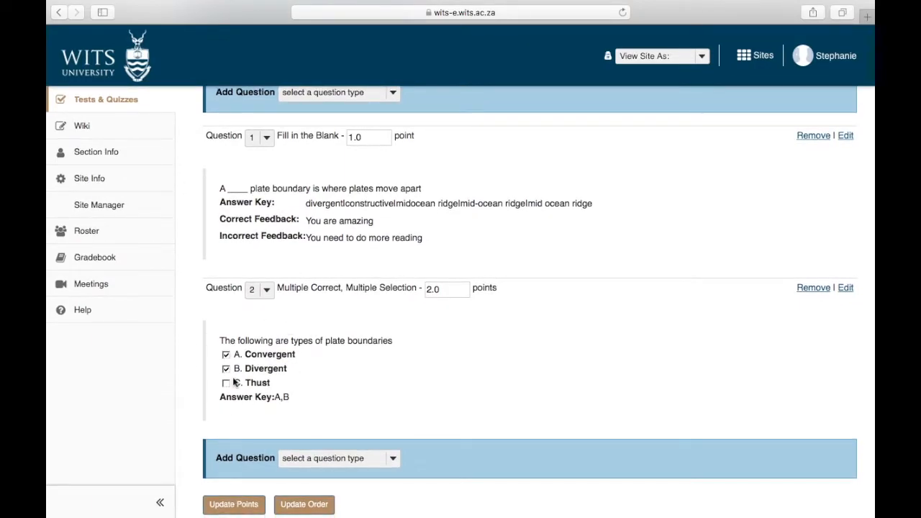
Add a 5-point Short Answer/Essay Question 3 about heat flow and hydrothermal circulation at mid-ocean ridges.
scroll(233, 382, "up", 2)
left_click(337, 208)
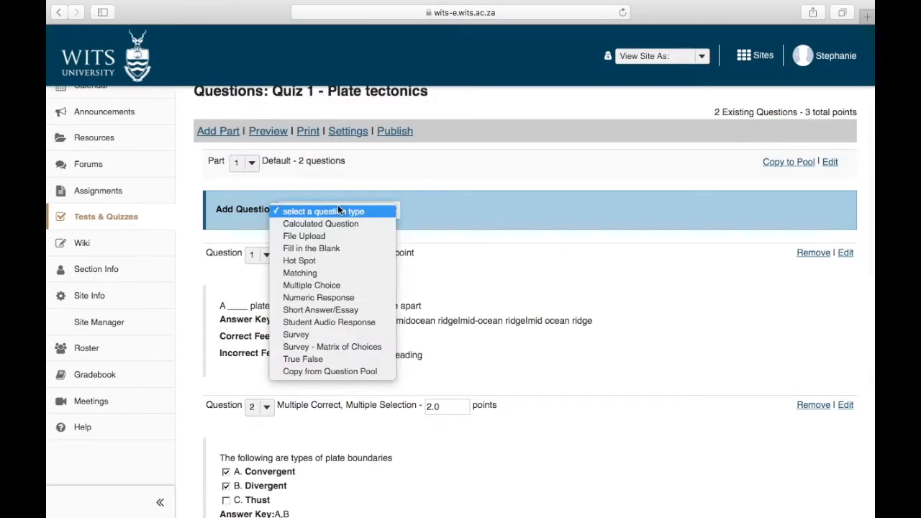
left_click(318, 309)
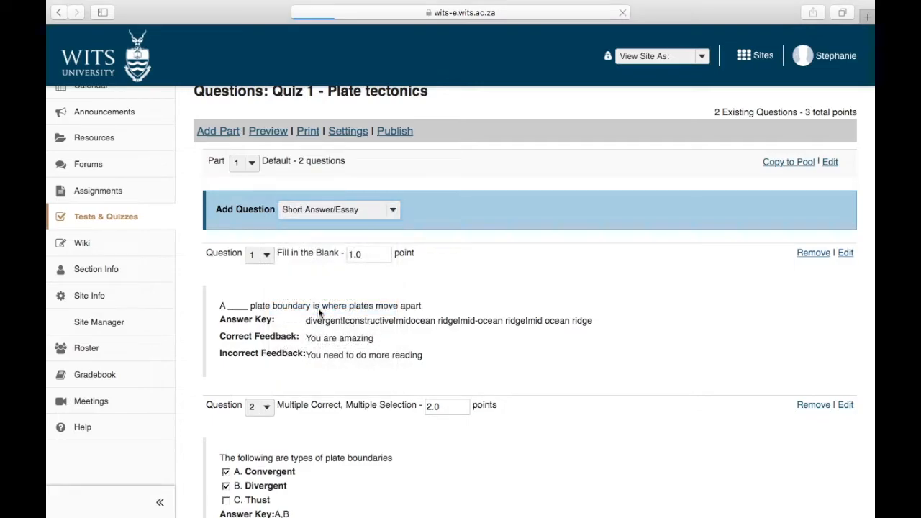
scroll(318, 312, "down", 5)
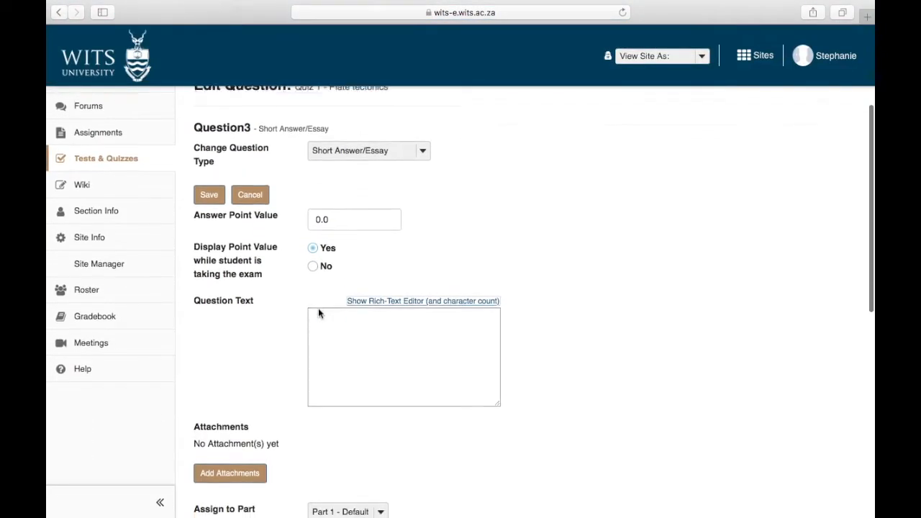
double_click(345, 214)
type("5")
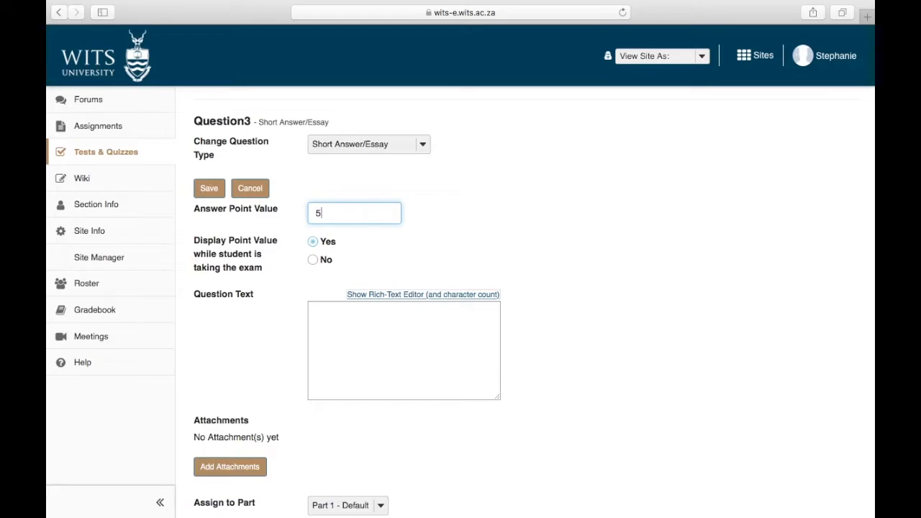
left_click(345, 338)
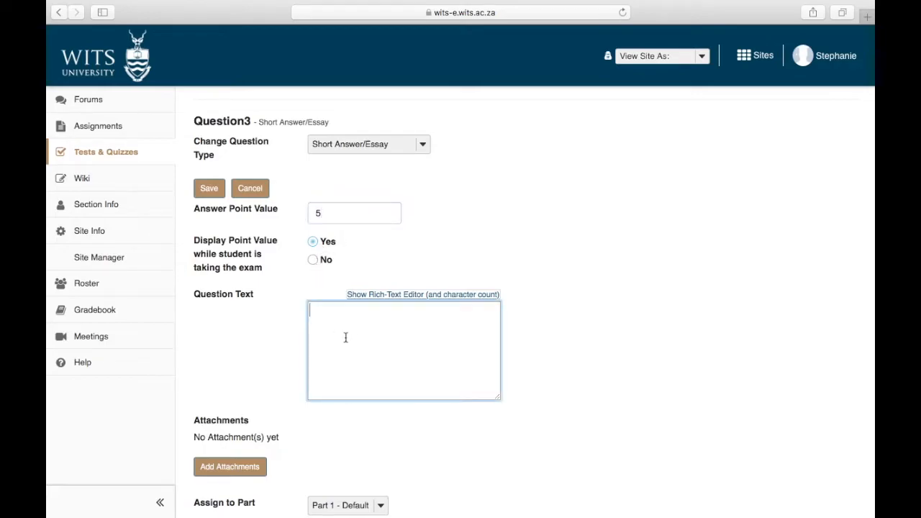
type("Describe heat flow at a")
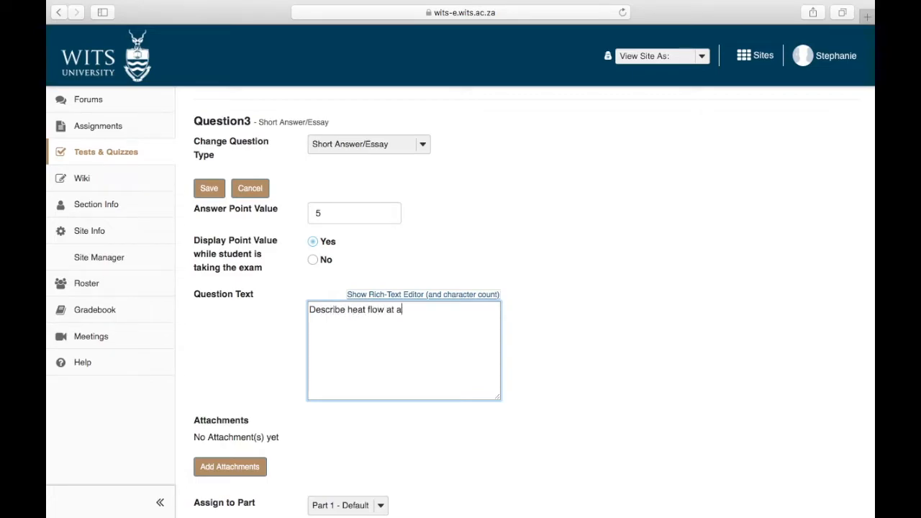
type(" mid-ocean ridge, highlighting")
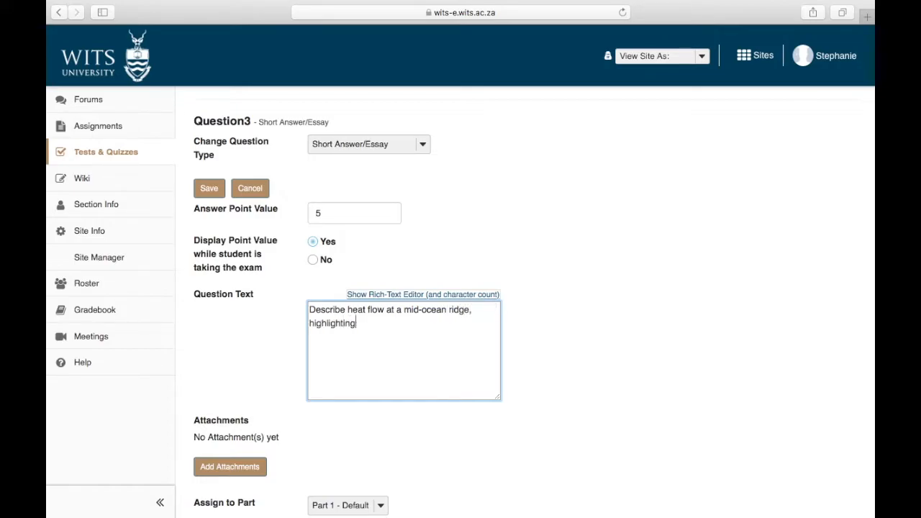
type(" the role that hydrothermal circulation plays")
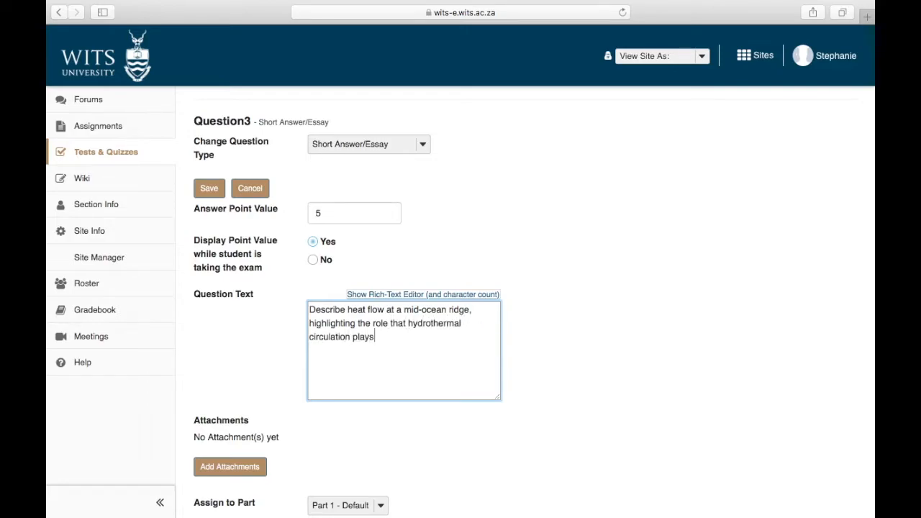
Upload the hydrothermal circulation schematic image as an attachment to Question 3.
scroll(218, 421, "down", 2)
left_click(229, 386)
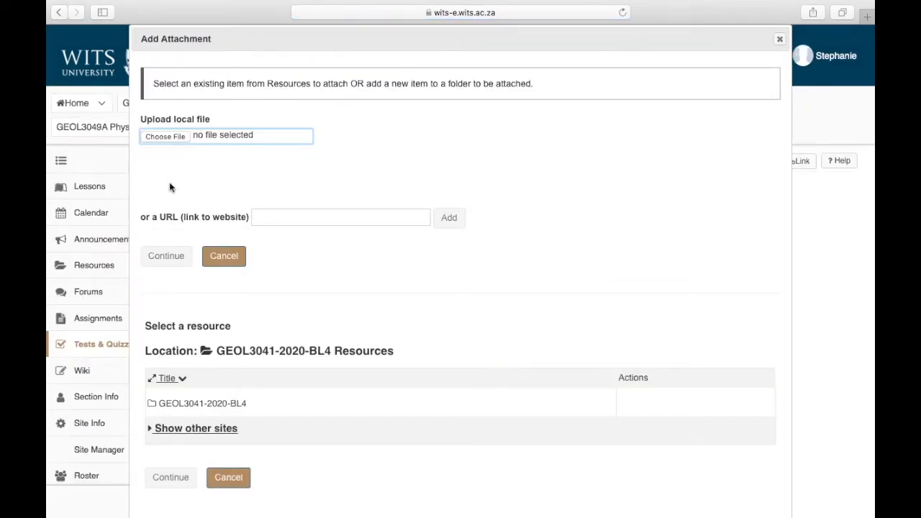
left_click(176, 139)
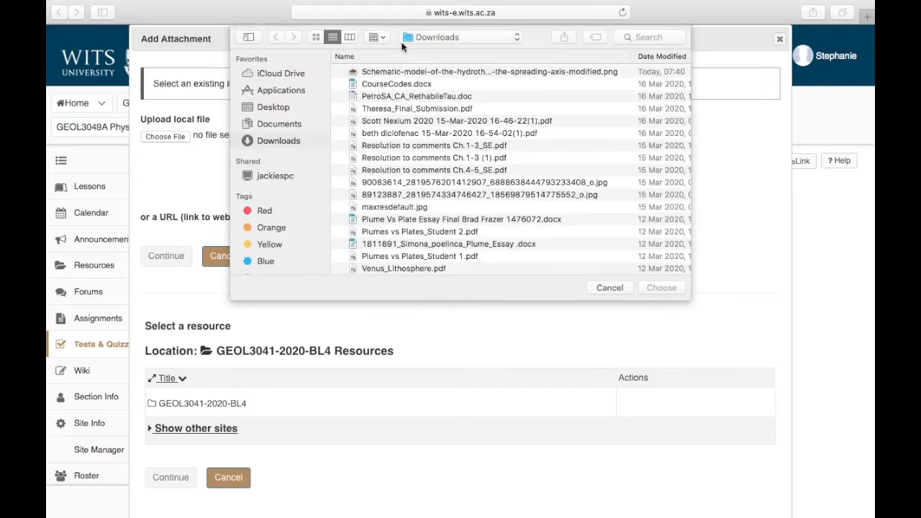
double_click(396, 72)
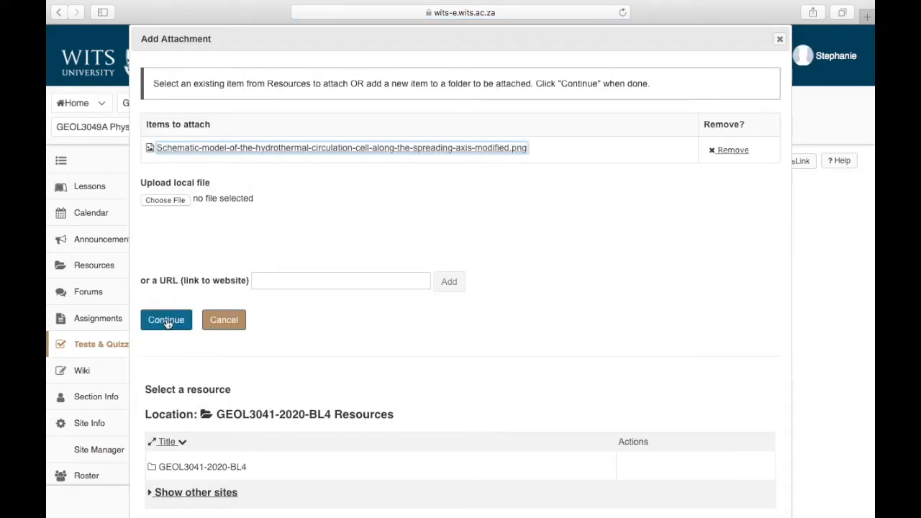
Confirm the schematic attachment and append '. Use the image below to guide your answer' to Question 3.
left_click(166, 320)
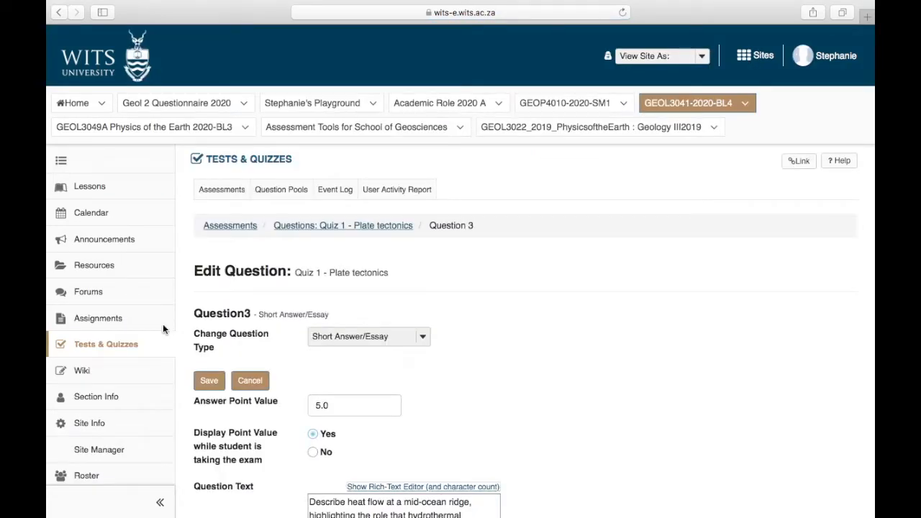
scroll(164, 329, "down", 3)
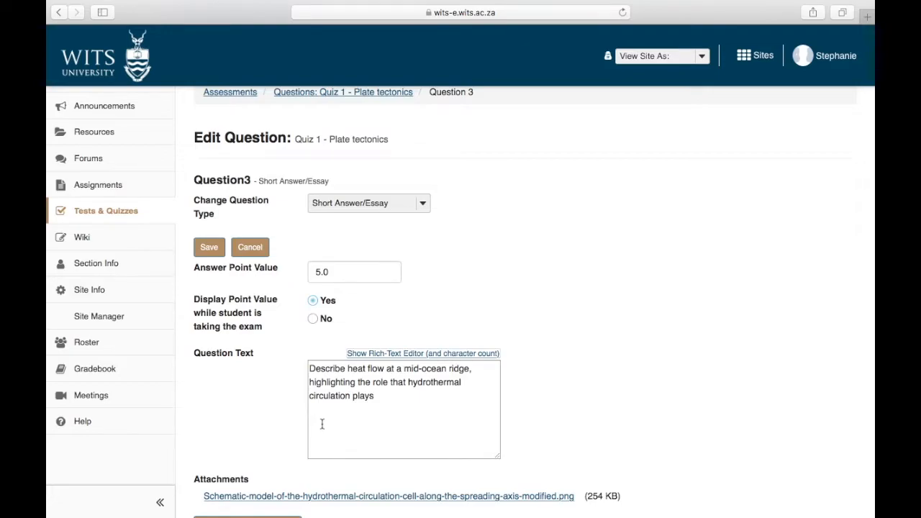
left_click(386, 396)
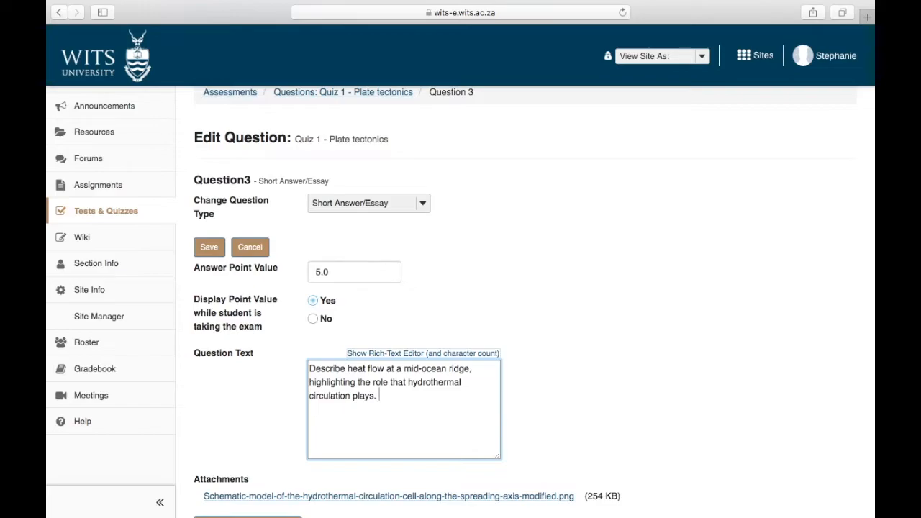
type(". Use the image below to guide your answer")
scroll(461, 288, "down", 6)
scroll(319, 309, "down", 4)
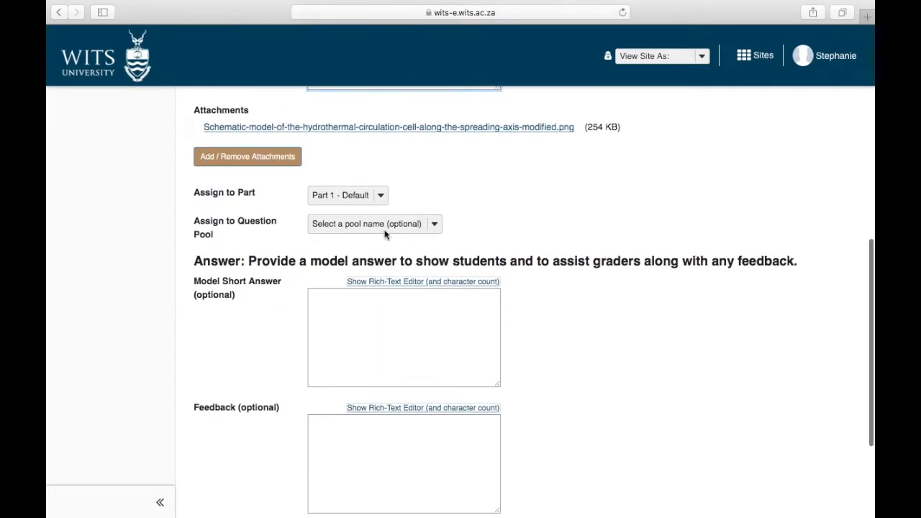
scroll(302, 348, "down", 1)
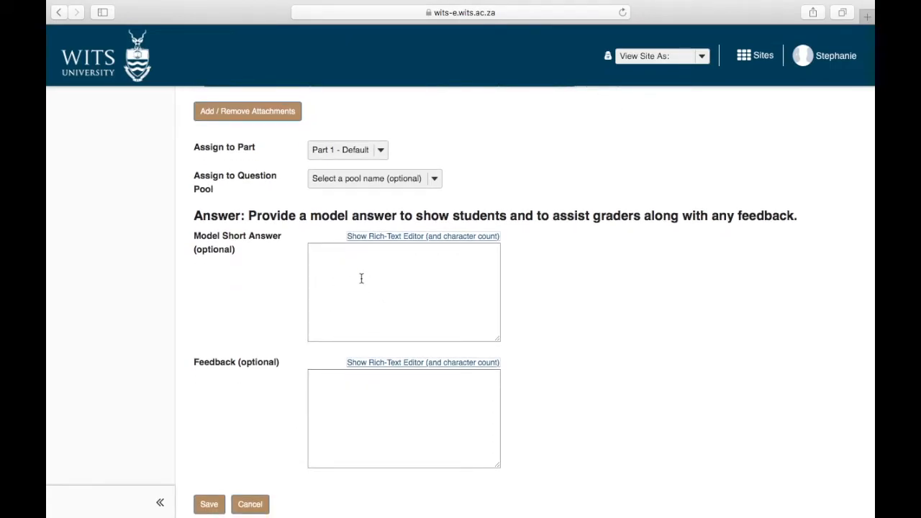
Save Question 3 and check that Quiz 1 now totals 3 questions and 8 points.
left_click(211, 506)
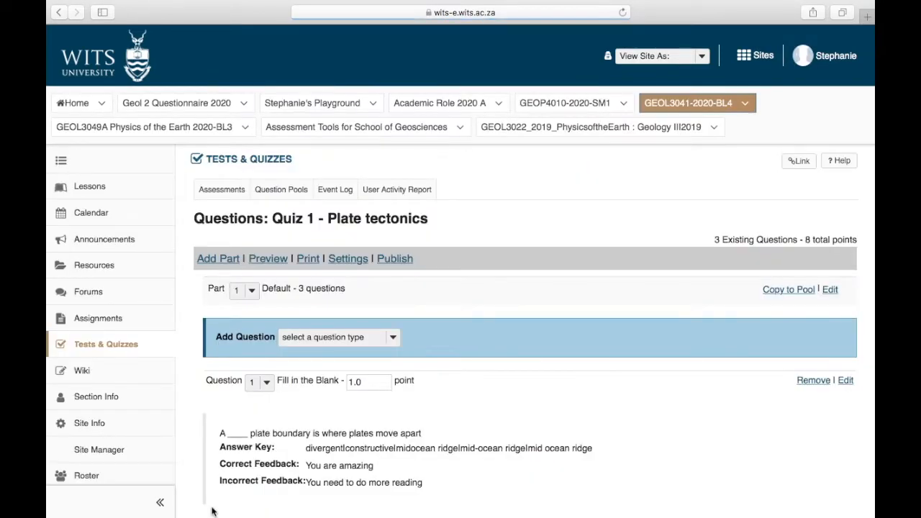
scroll(223, 490, "down", 4)
scroll(266, 267, "down", 5)
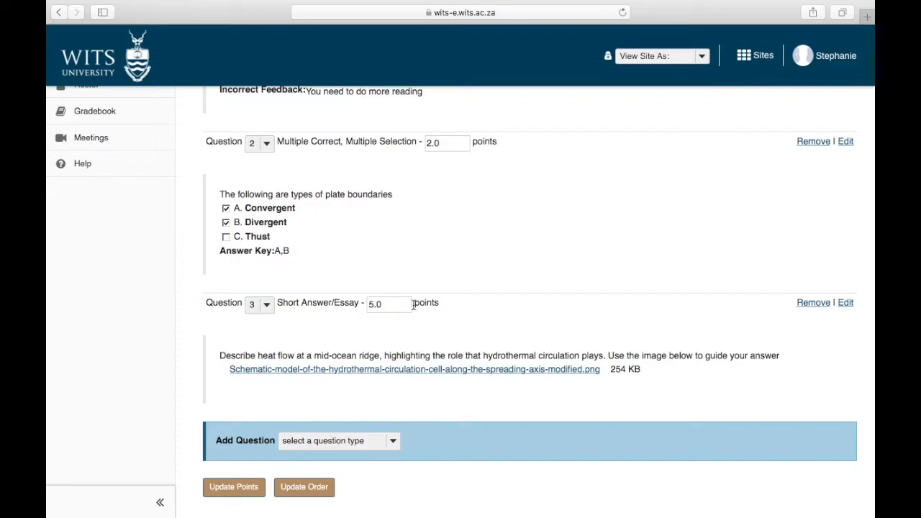
scroll(414, 303, "up", 10)
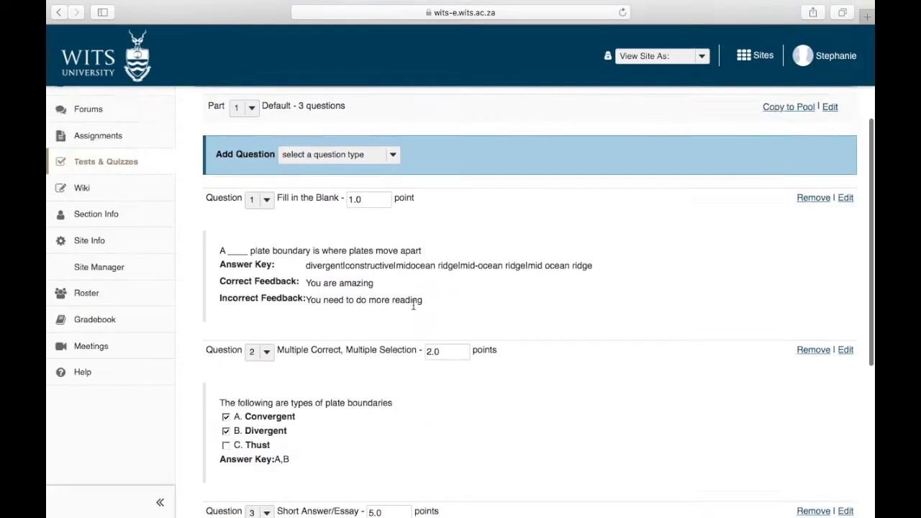
Preview Quiz 1 as a student and begin the assessment.
left_click(268, 260)
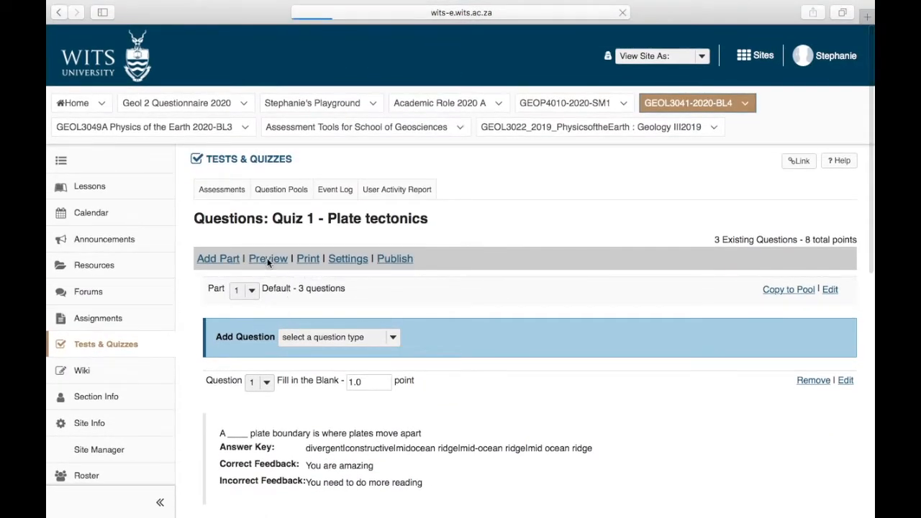
scroll(267, 257, "down", 5)
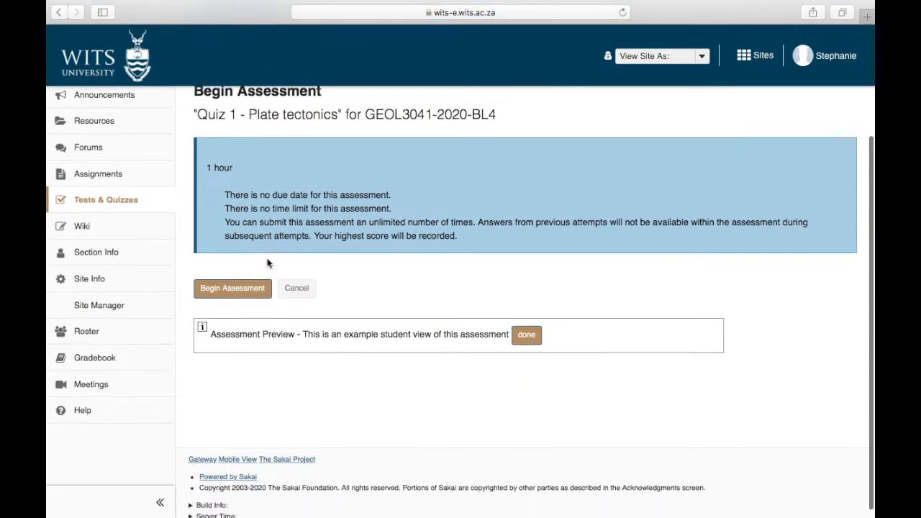
left_click(239, 275)
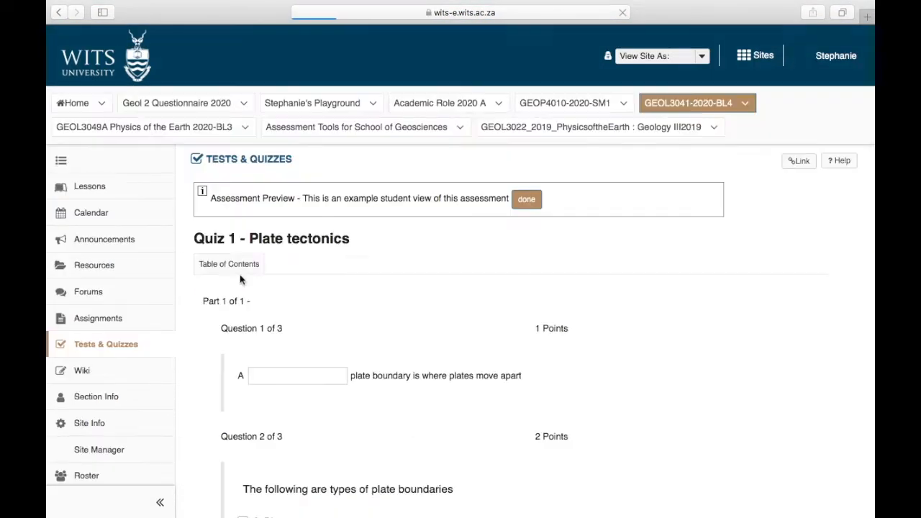
Check Question 3's diagram and answer box, then exit the preview attempt.
scroll(241, 280, "down", 3)
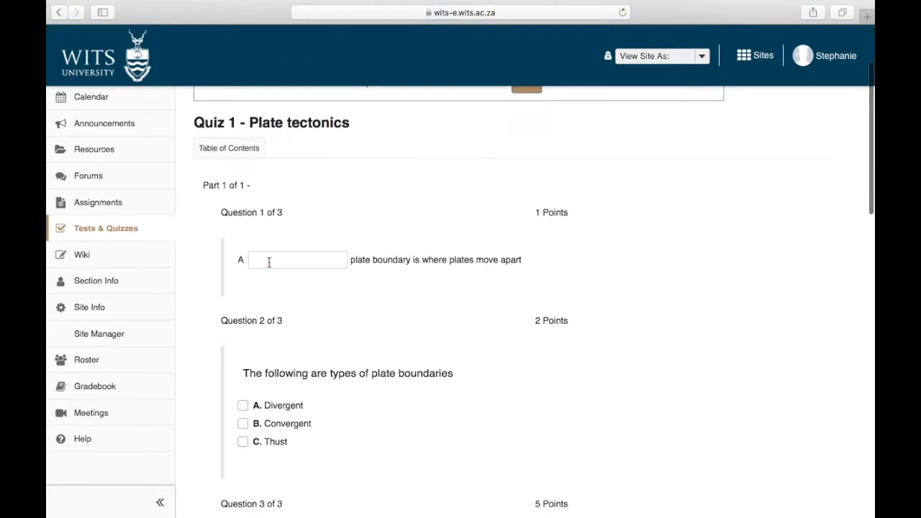
scroll(269, 264, "down", 7)
scroll(269, 265, "down", 4)
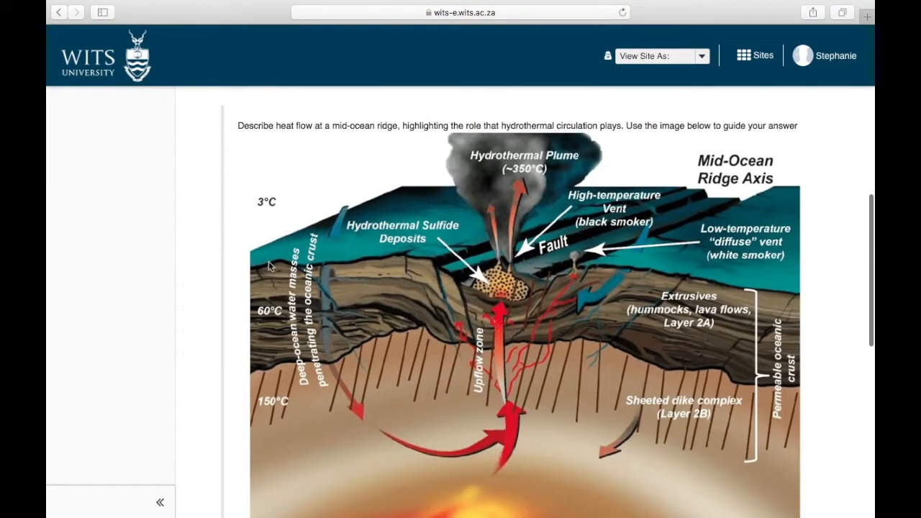
scroll(269, 265, "up", 1)
scroll(269, 265, "down", 1)
scroll(269, 265, "down", 5)
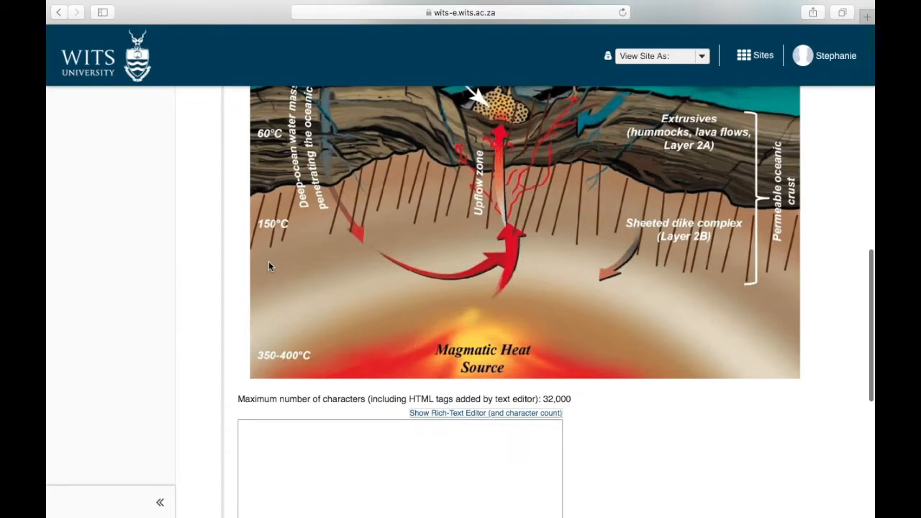
scroll(268, 264, "up", 6)
scroll(270, 266, "down", 2)
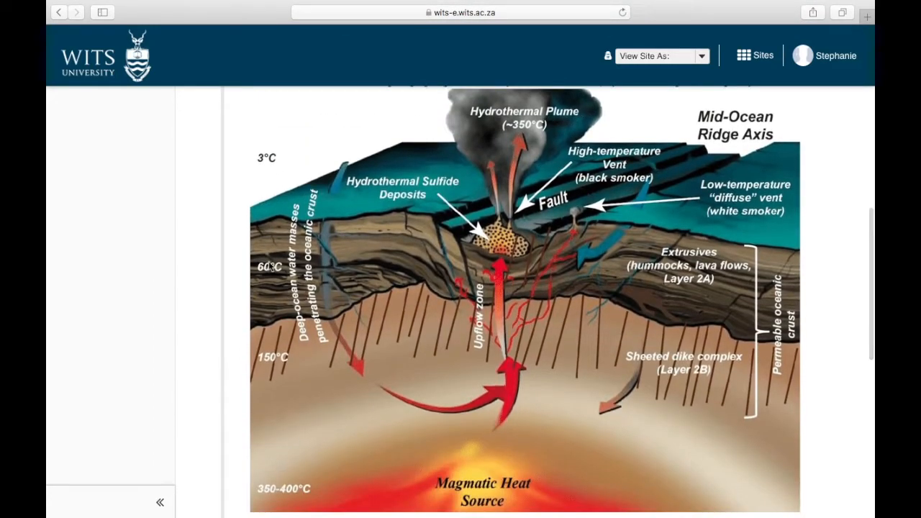
scroll(270, 265, "up", 2)
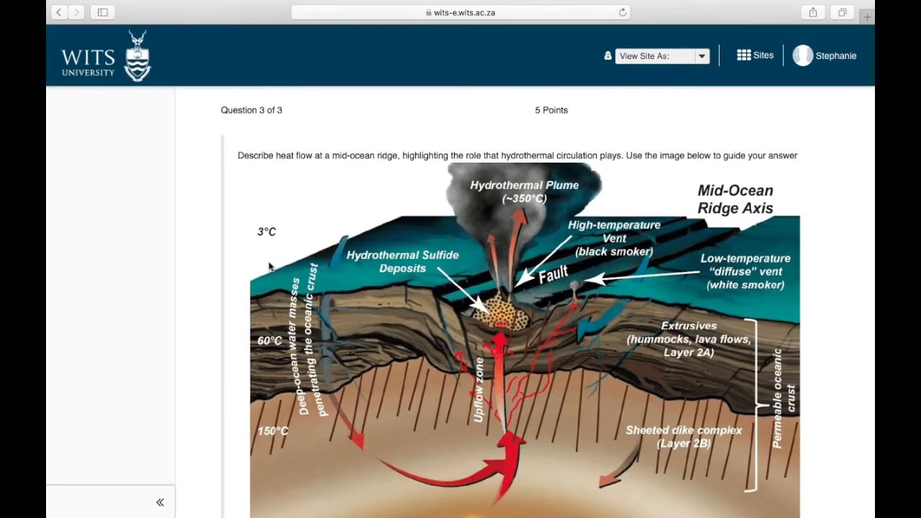
scroll(270, 266, "down", 6)
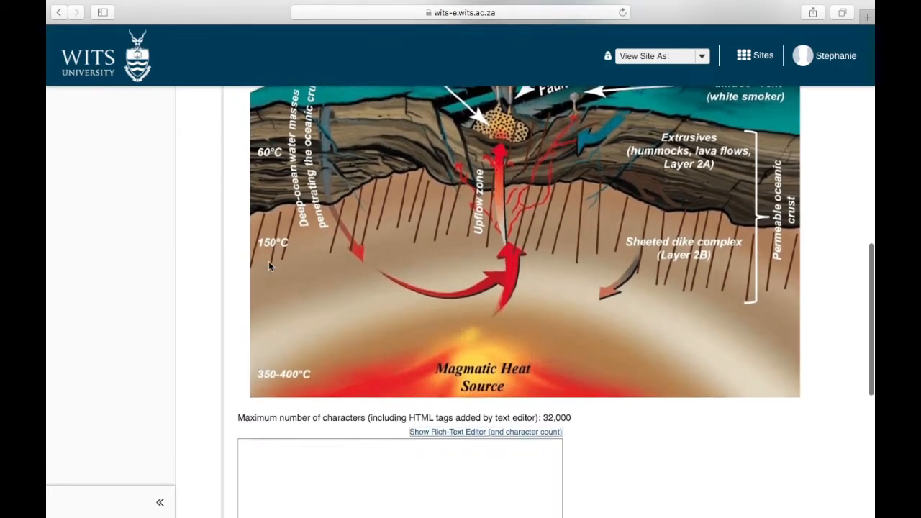
scroll(270, 266, "down", 7)
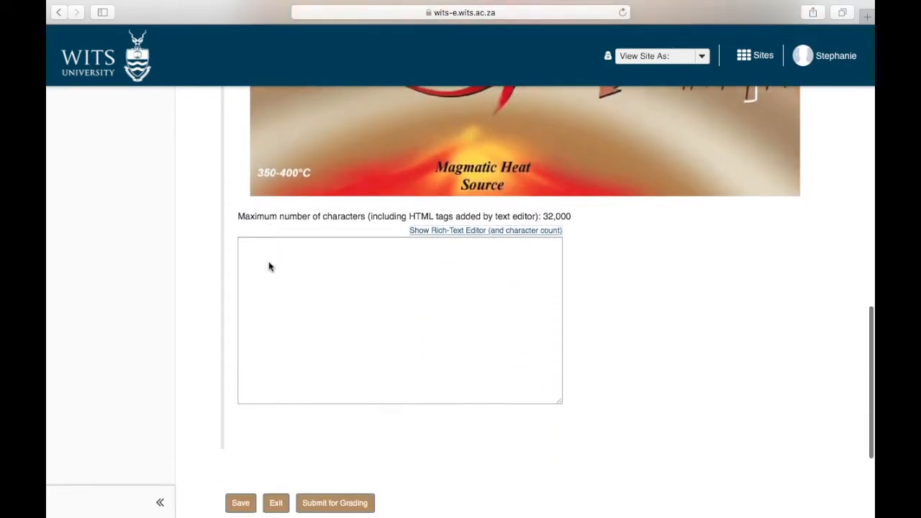
left_click(307, 221)
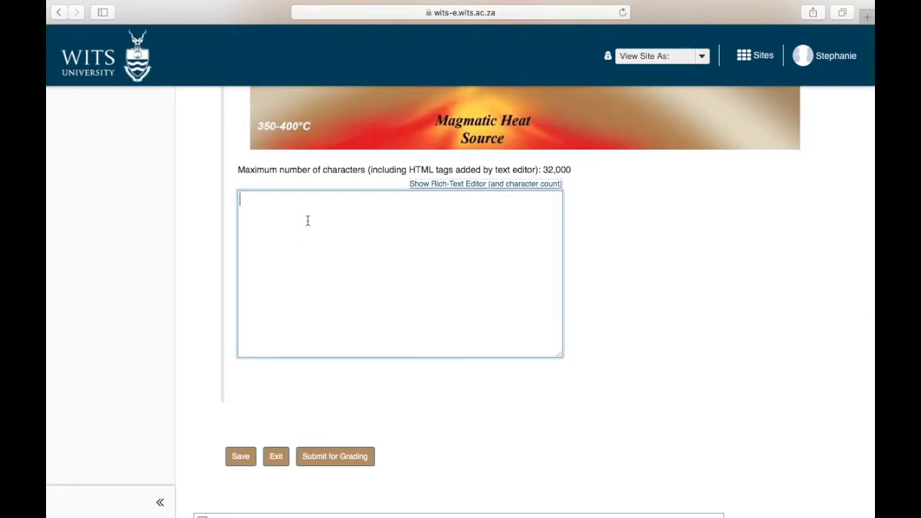
left_click(275, 459)
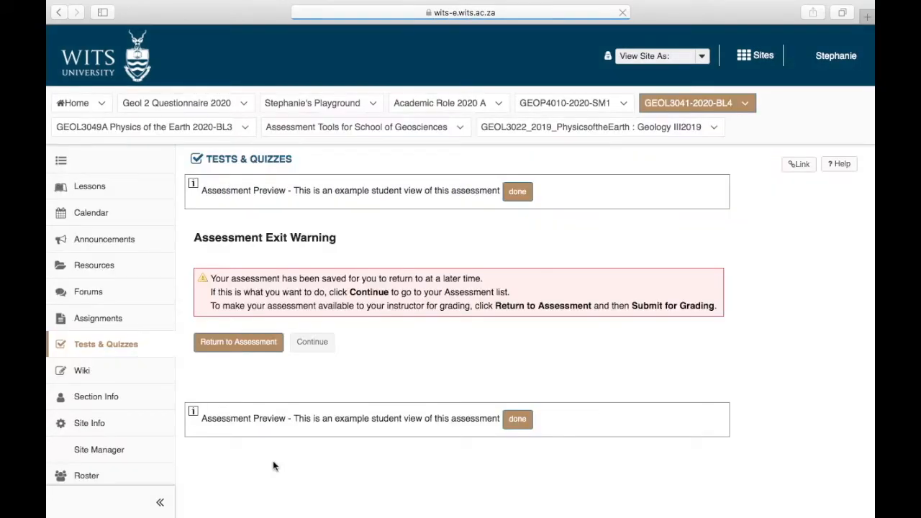
End the preview and choose Publish for Quiz 1 - Plate tectonics from the Assessments list.
left_click(517, 191)
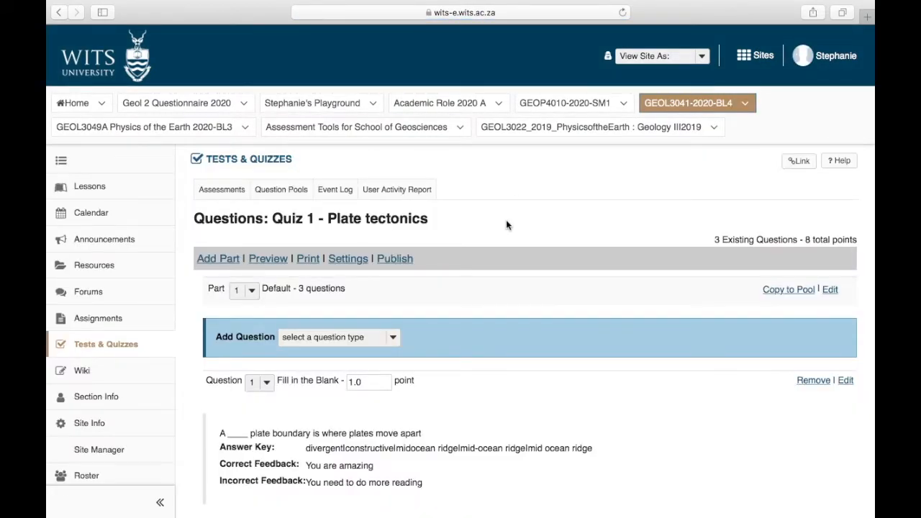
left_click(233, 192)
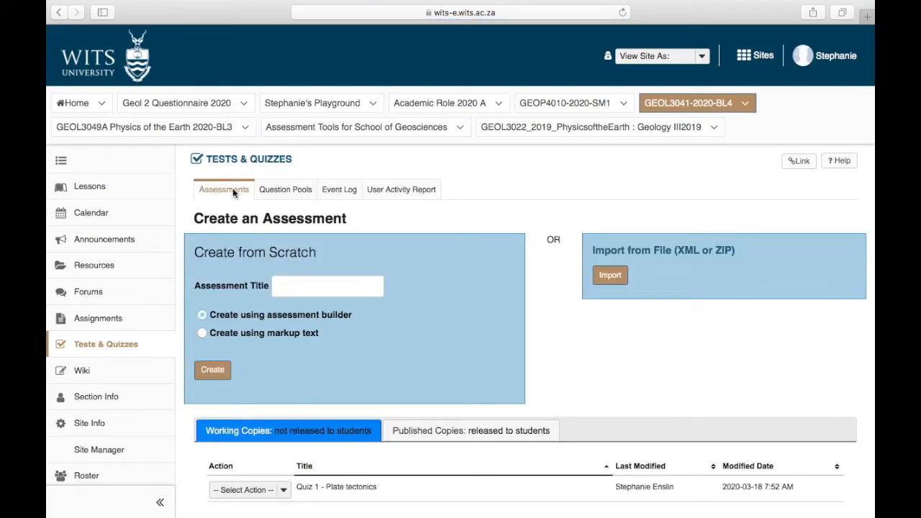
scroll(401, 467, "down", 3)
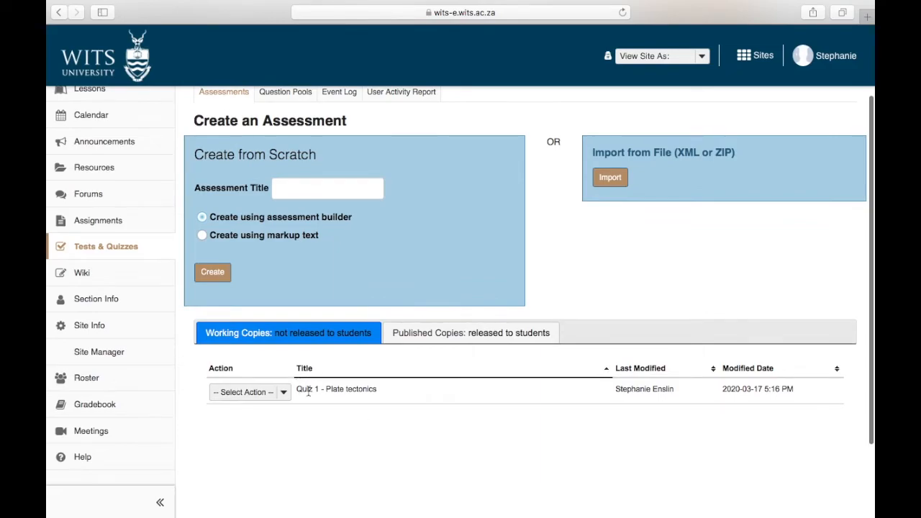
left_click(277, 393)
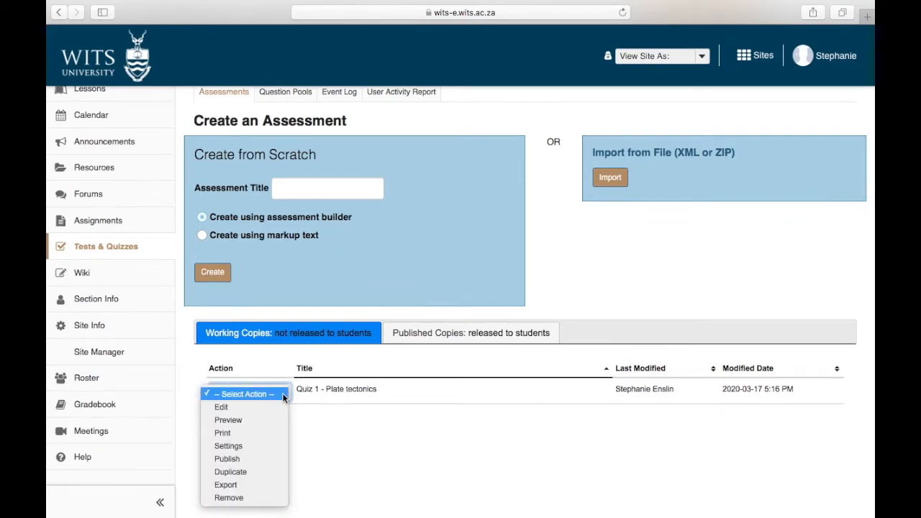
left_click(232, 461)
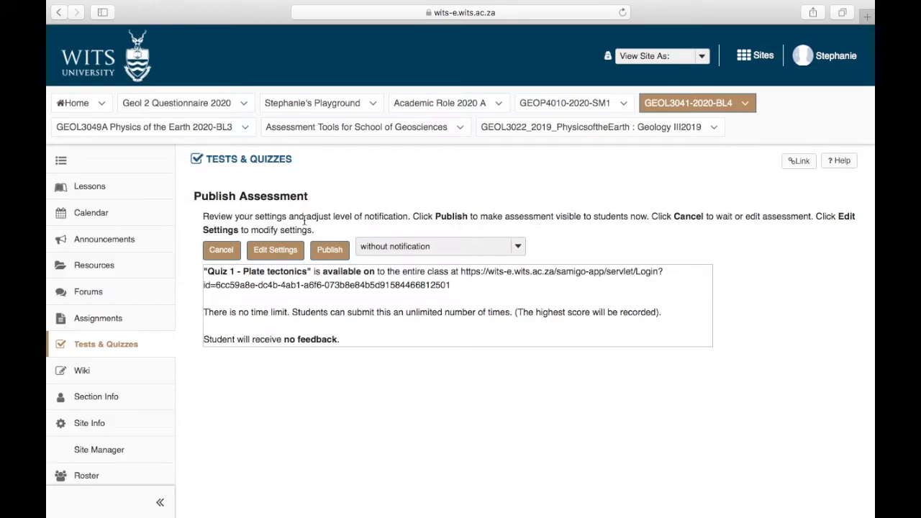
In Quiz 1's settings, keep release to Entire Site and allow only 1 submission.
left_click(282, 252)
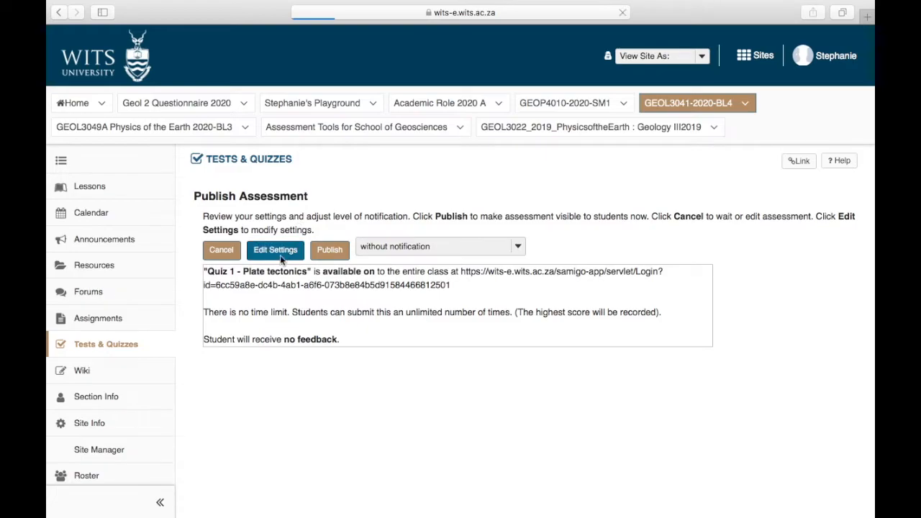
scroll(302, 336, "down", 3)
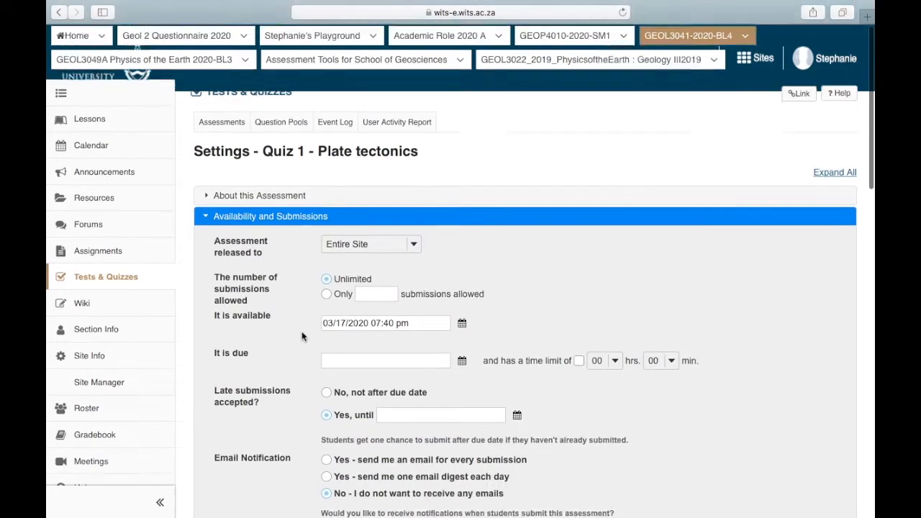
left_click(411, 205)
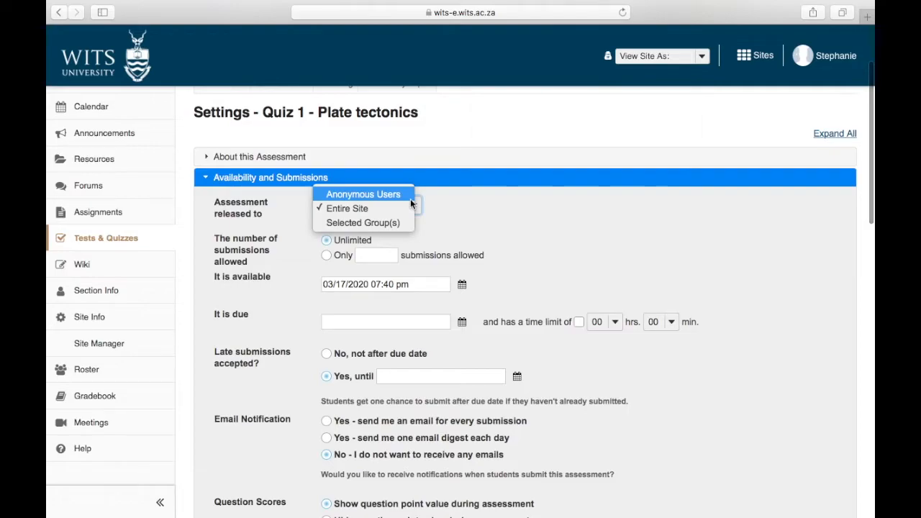
left_click(441, 214)
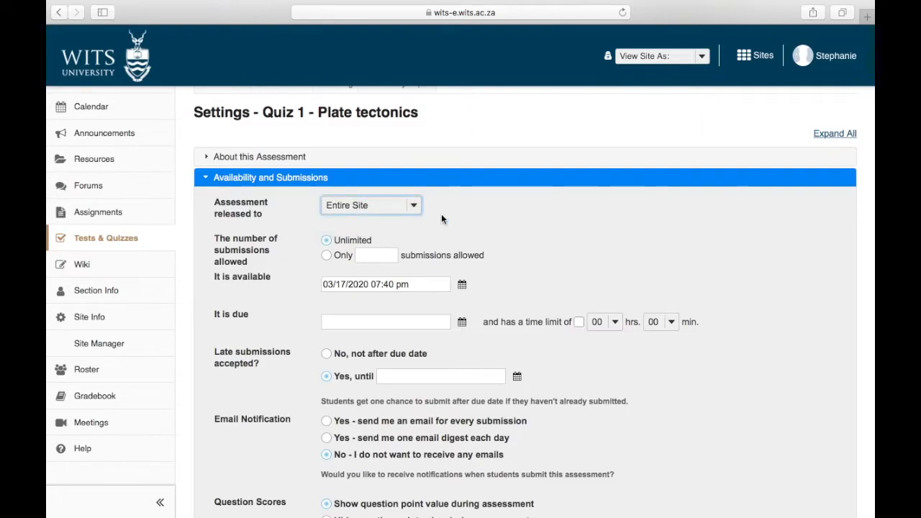
scroll(441, 214, "down", 2)
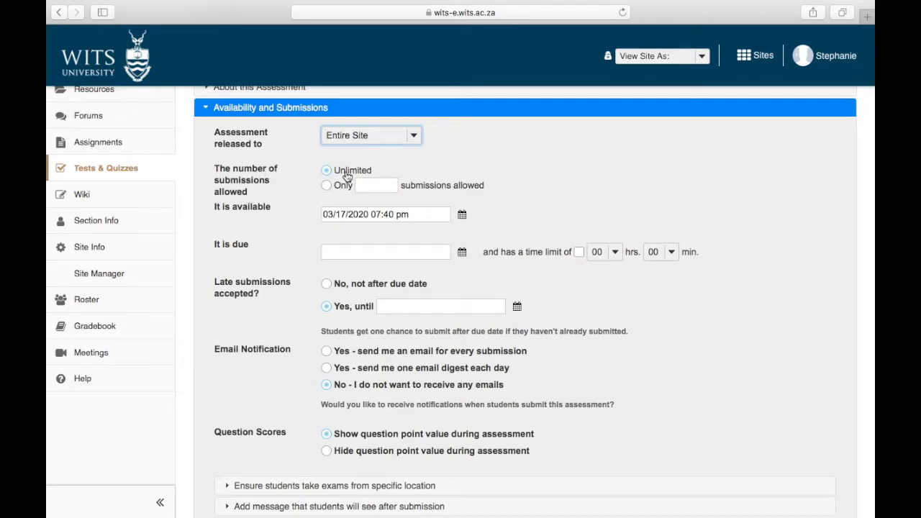
left_click(340, 186)
left_click(379, 186)
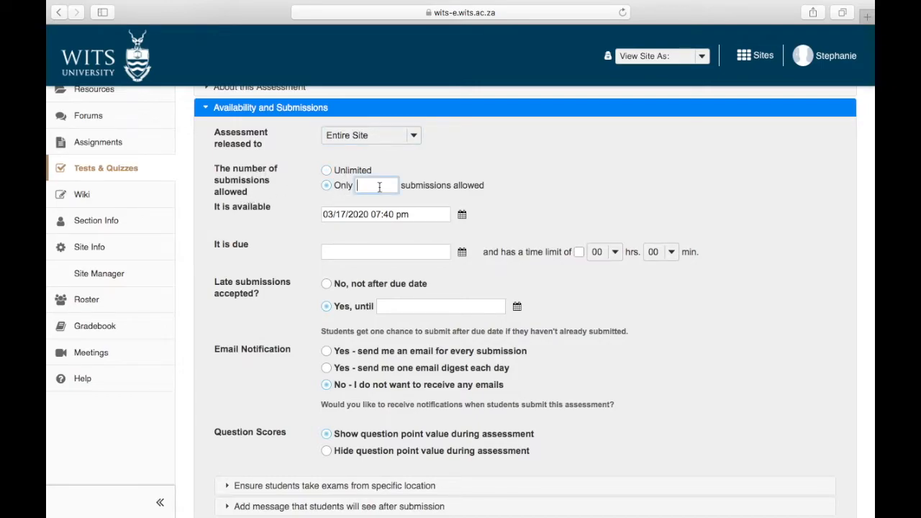
Make the quiz available from 03/17/2020 at 08:00 pm.
left_click(411, 214)
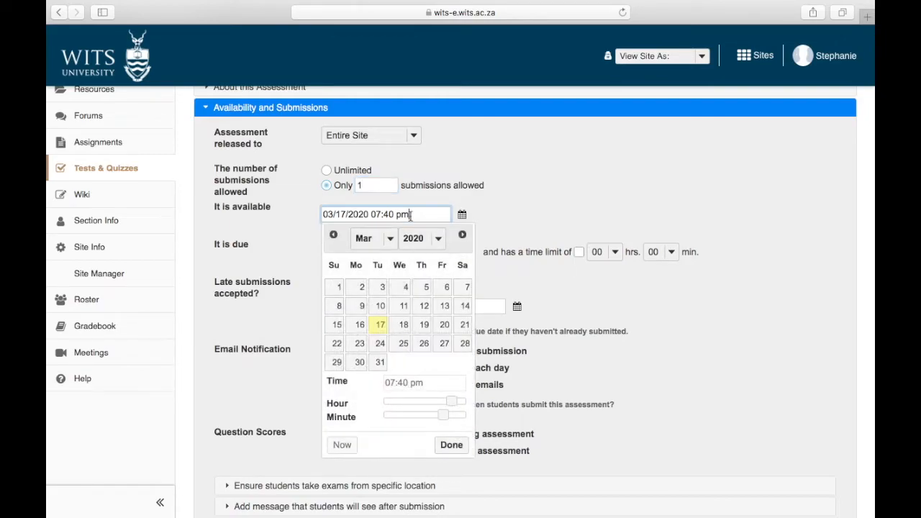
left_click(324, 250)
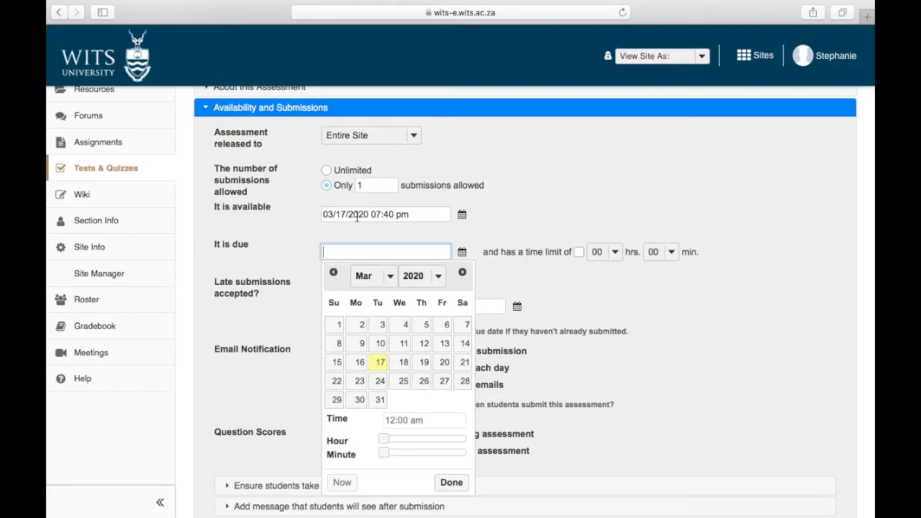
left_click(410, 214)
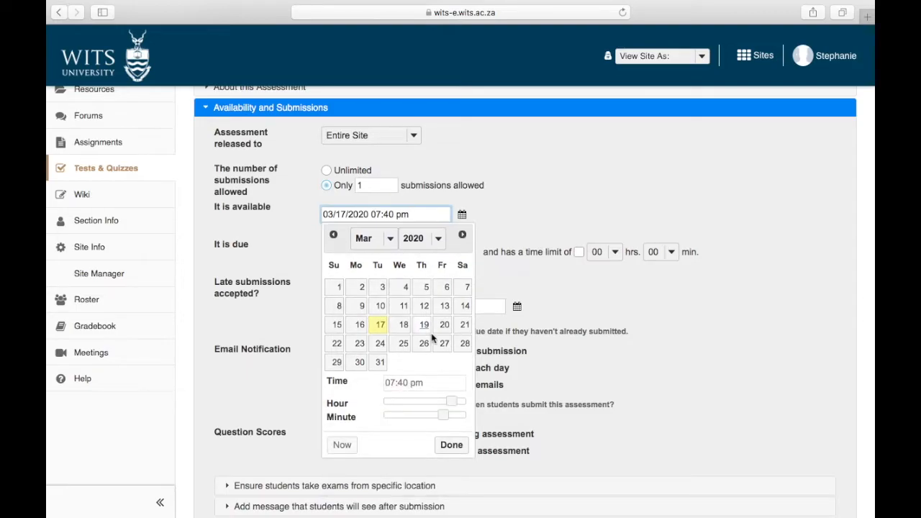
left_click(451, 400)
left_click_drag(454, 405, 384, 418)
left_click(451, 444)
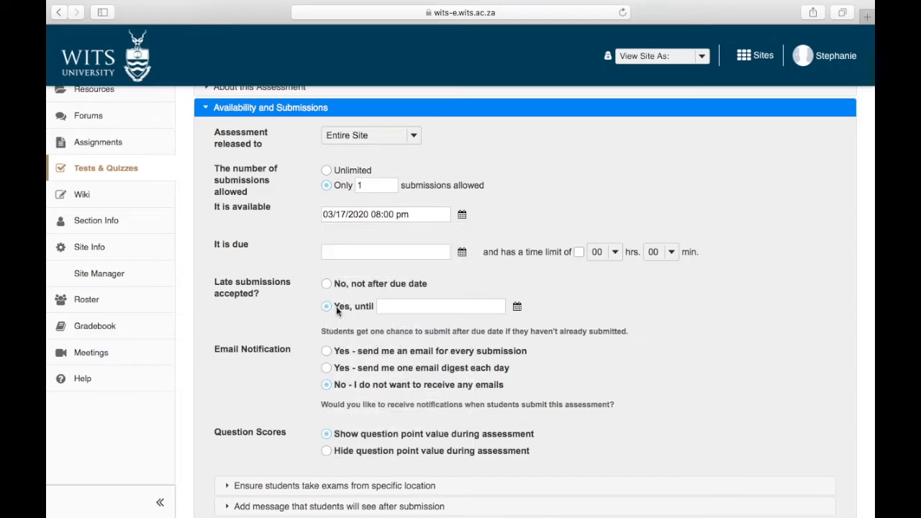
Set the due date to 03/17/2020 09:00 pm with a 01-hour time limit.
left_click(462, 253)
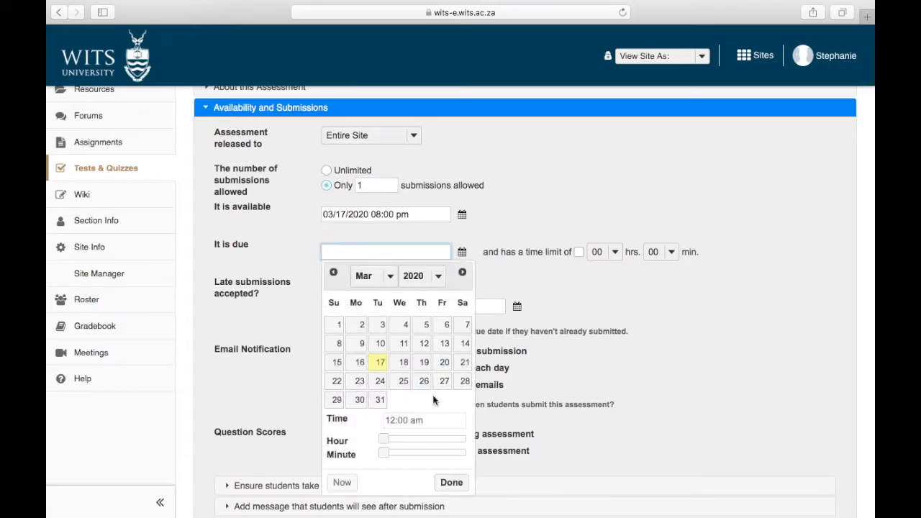
left_click(381, 362)
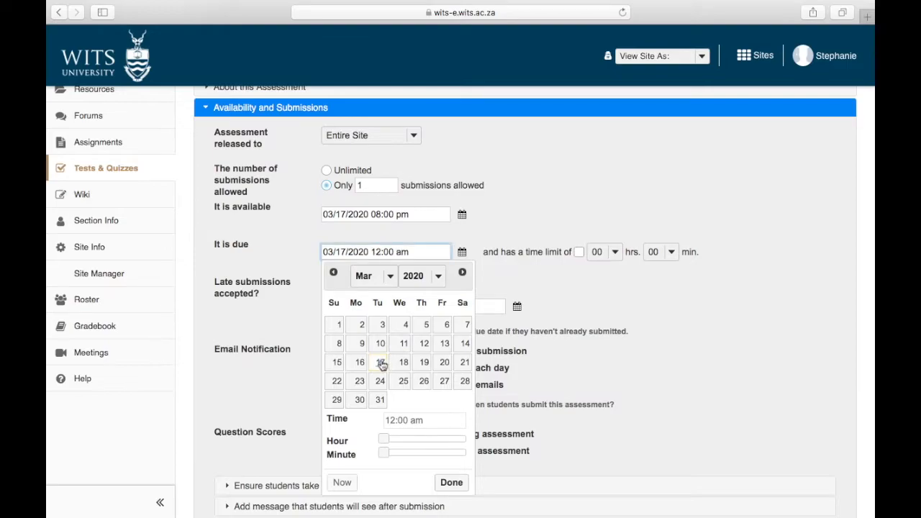
left_click_drag(412, 442, 461, 441)
left_click(451, 483)
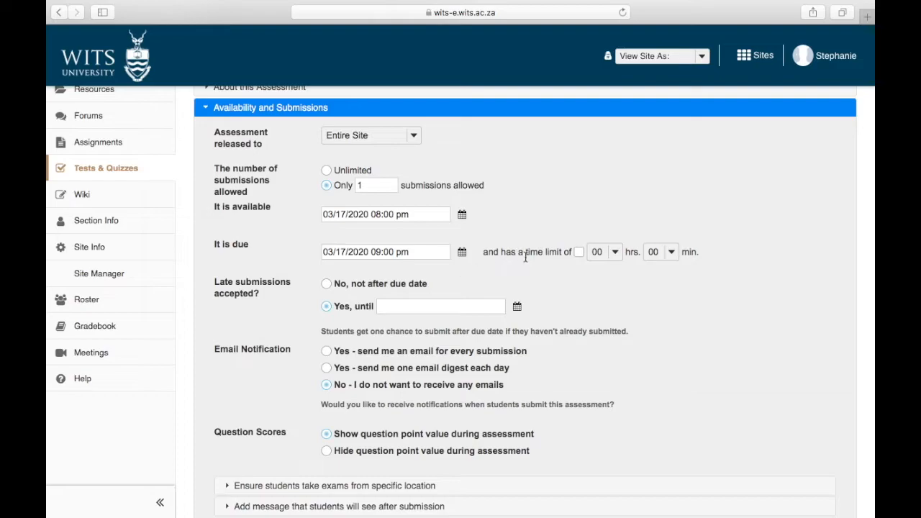
left_click(616, 256)
left_click(614, 270)
scroll(308, 294, "down", 1)
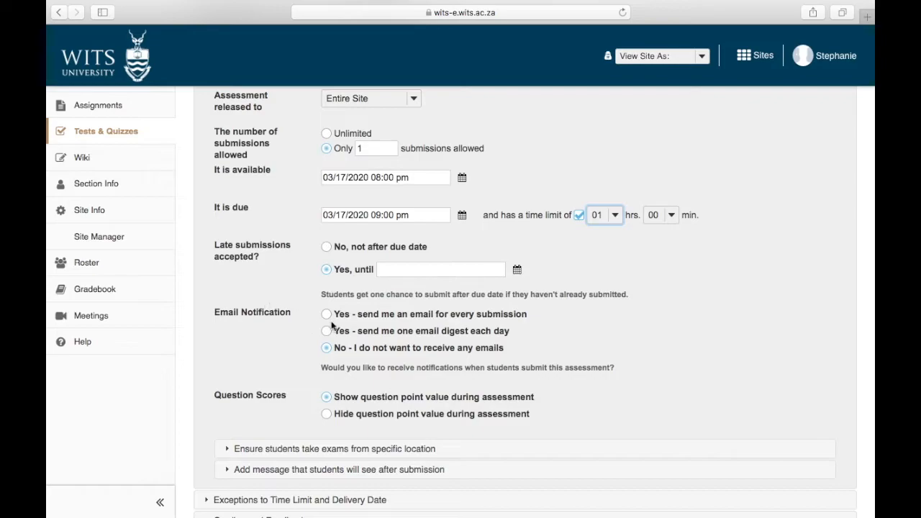
scroll(445, 313, "down", 1)
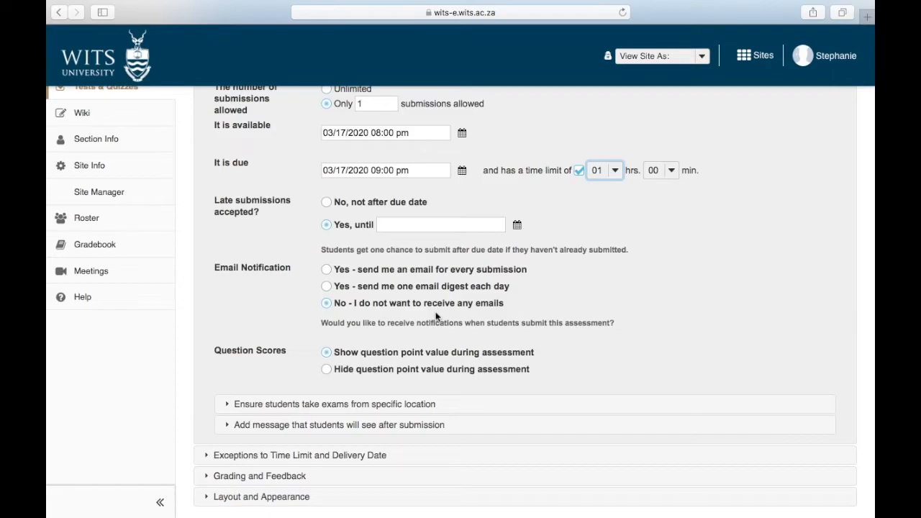
scroll(436, 316, "down", 3)
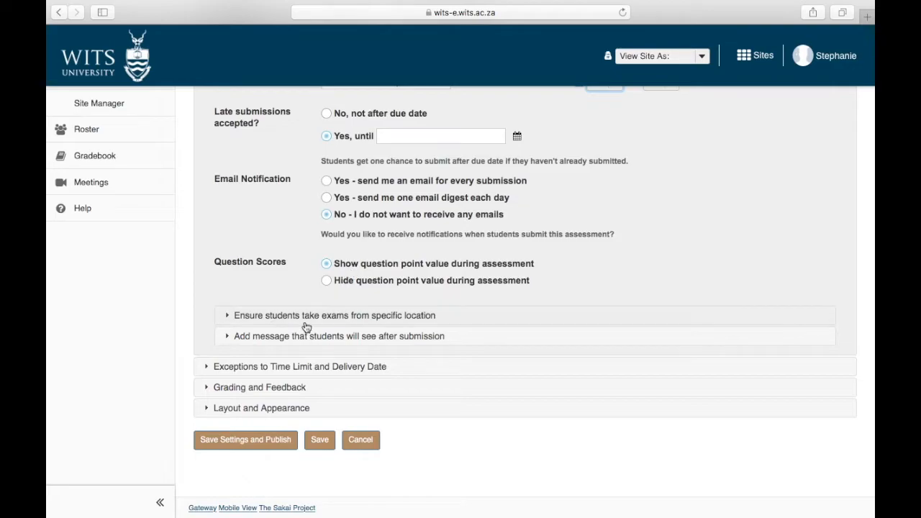
Expand the exam-location options, leaving the password empty and Require Locked Browser on None.
left_click(230, 317)
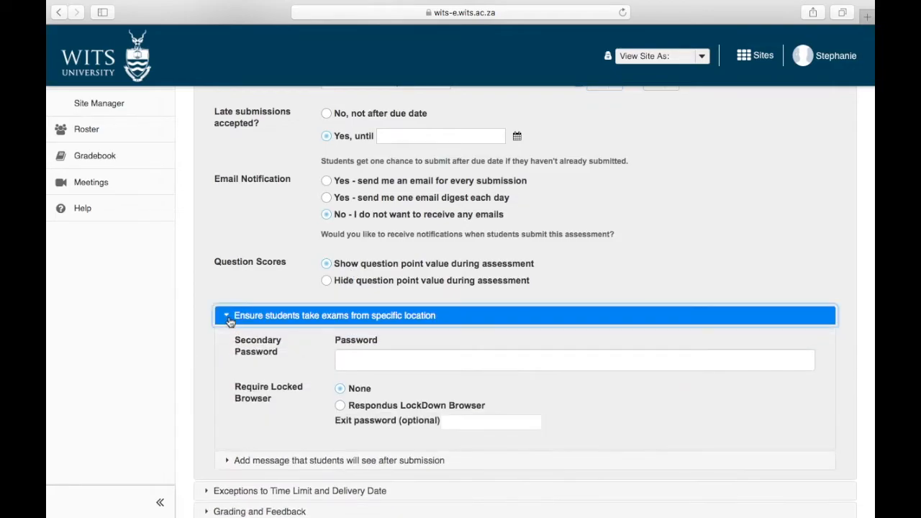
scroll(230, 302, "down", 3)
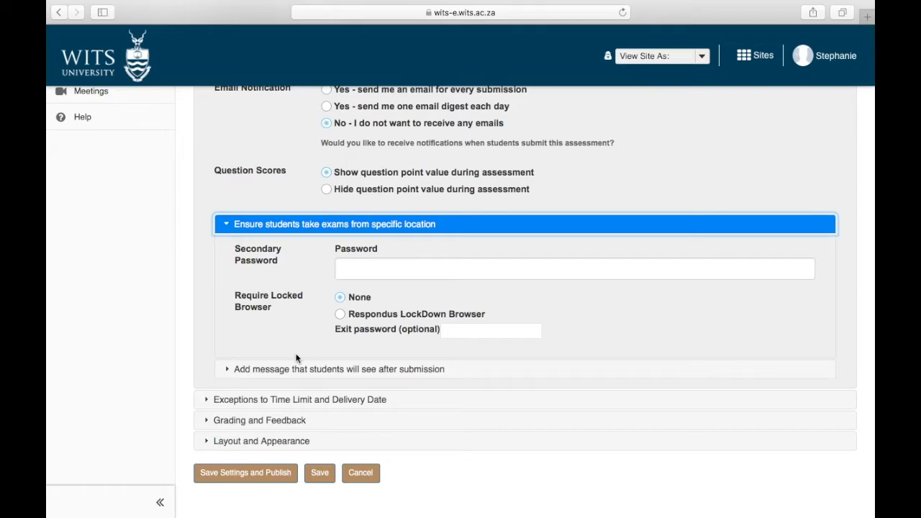
scroll(284, 361, "up", 1)
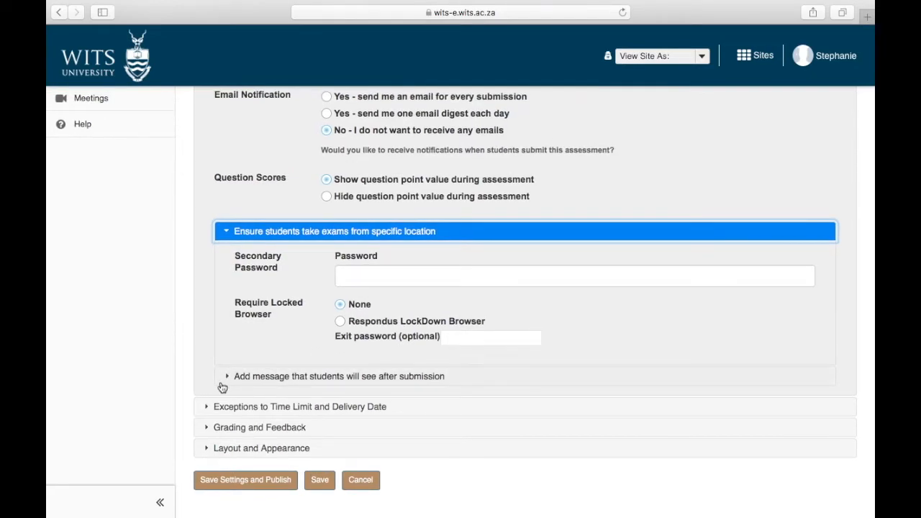
Expand Quiz 1's time-limit exceptions, then expand its Grading and Feedback settings.
left_click(207, 407)
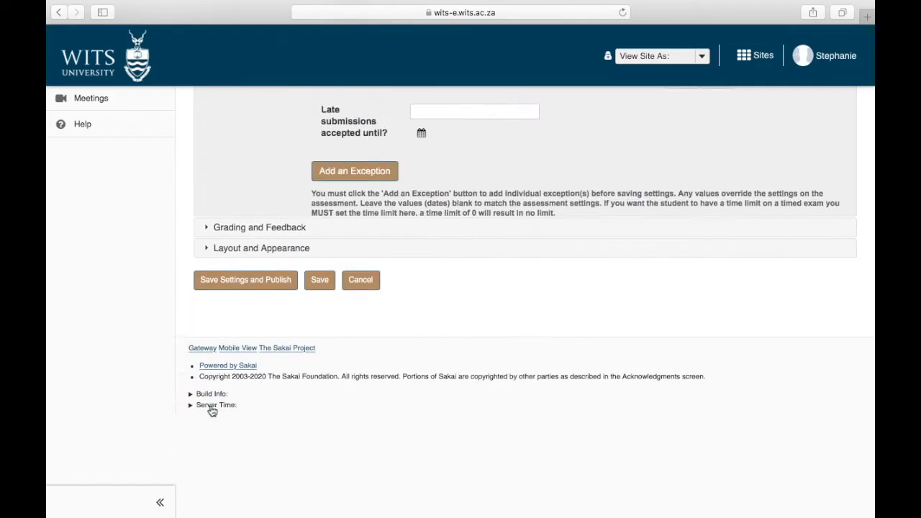
scroll(212, 411, "up", 5)
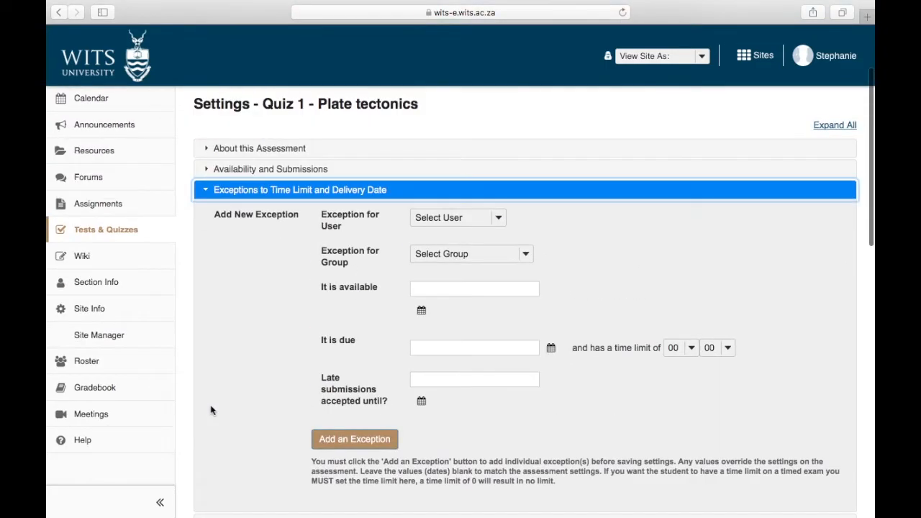
scroll(211, 410, "down", 2)
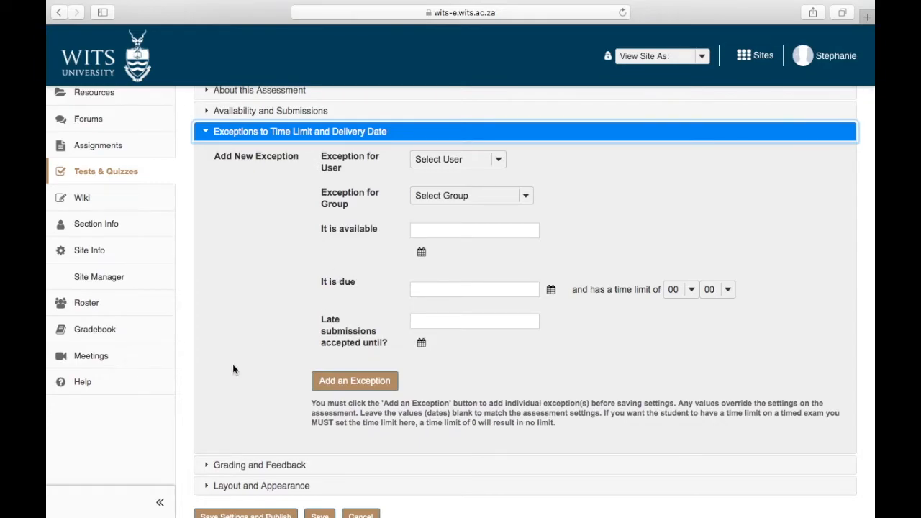
scroll(232, 369, "down", 3)
left_click(233, 392)
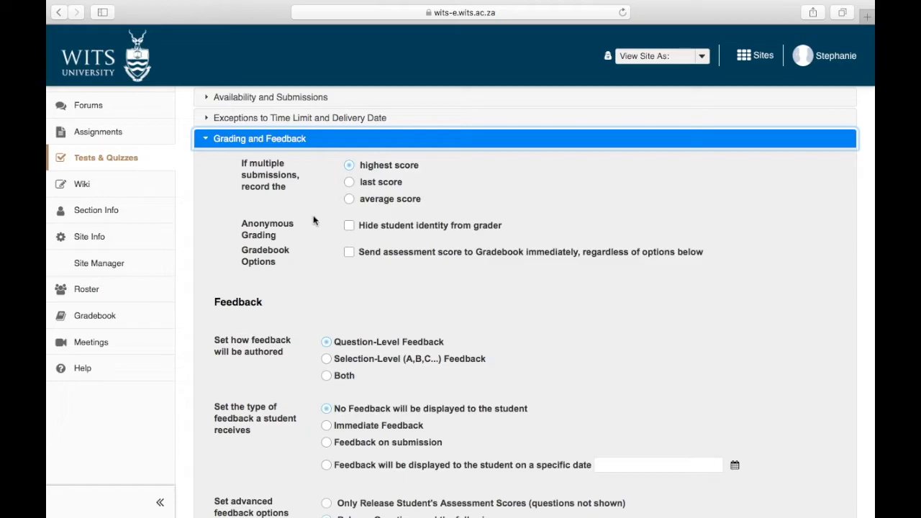
Scroll through the Grading and Feedback options, leaving every feedback setting at its default.
scroll(314, 221, "down", 1)
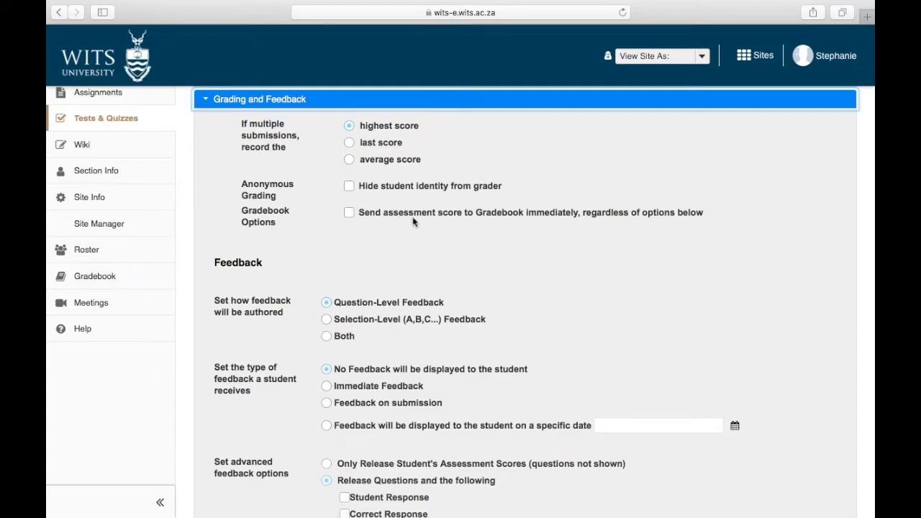
scroll(414, 221, "down", 4)
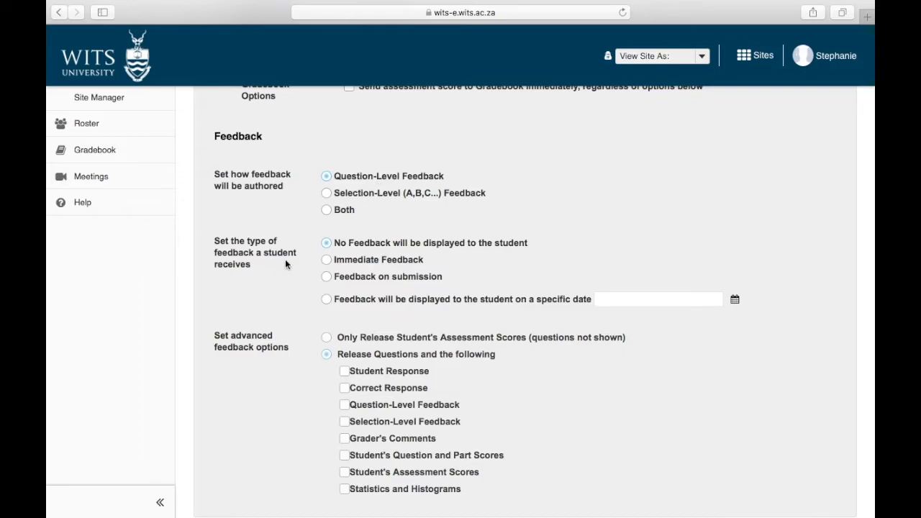
scroll(285, 258, "down", 3)
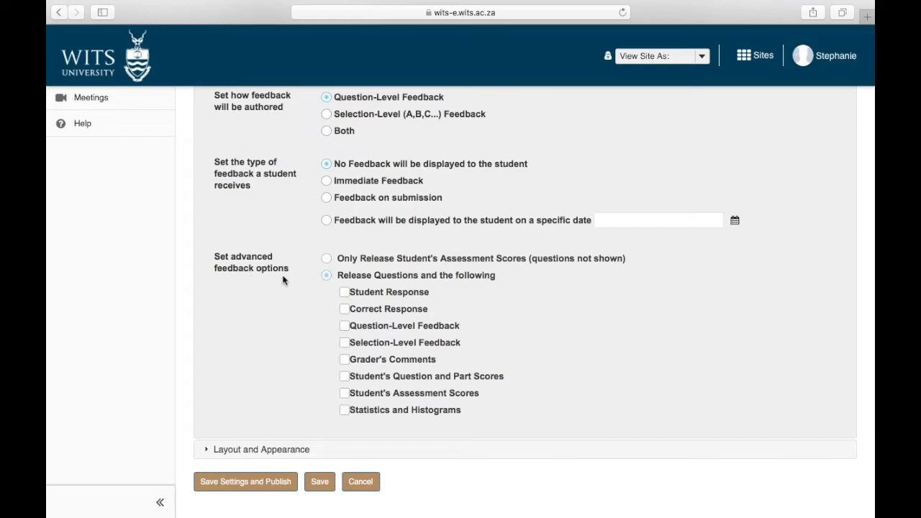
scroll(263, 245, "up", 1)
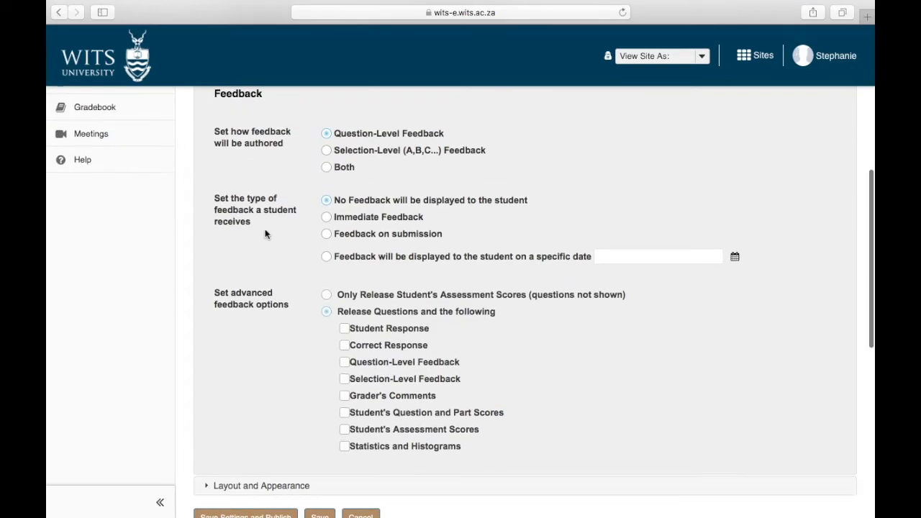
scroll(280, 330, "down", 2)
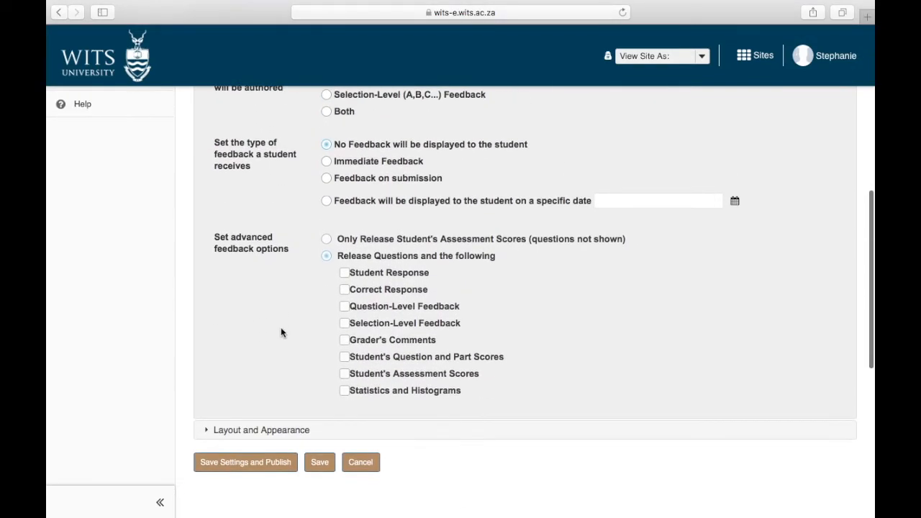
Expand Layout and Appearance and set the complete assessment to display on one web page.
left_click(266, 430)
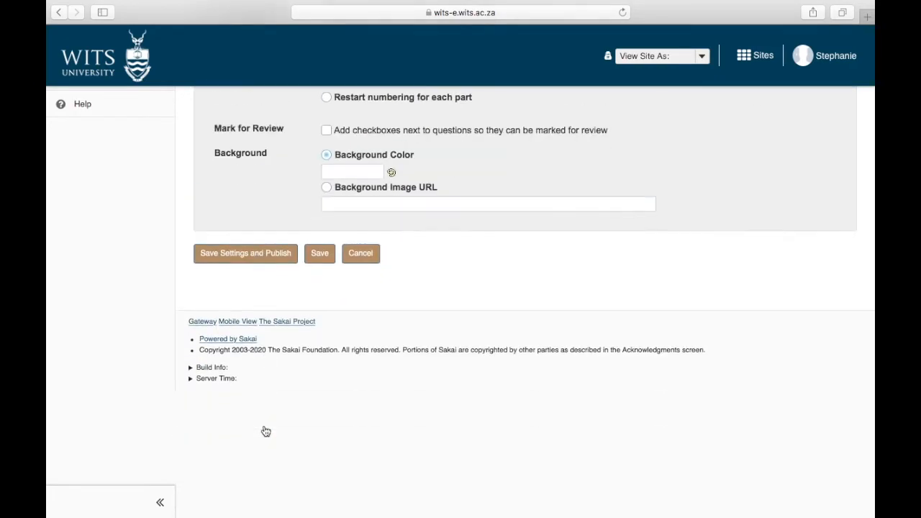
scroll(336, 335, "up", 4)
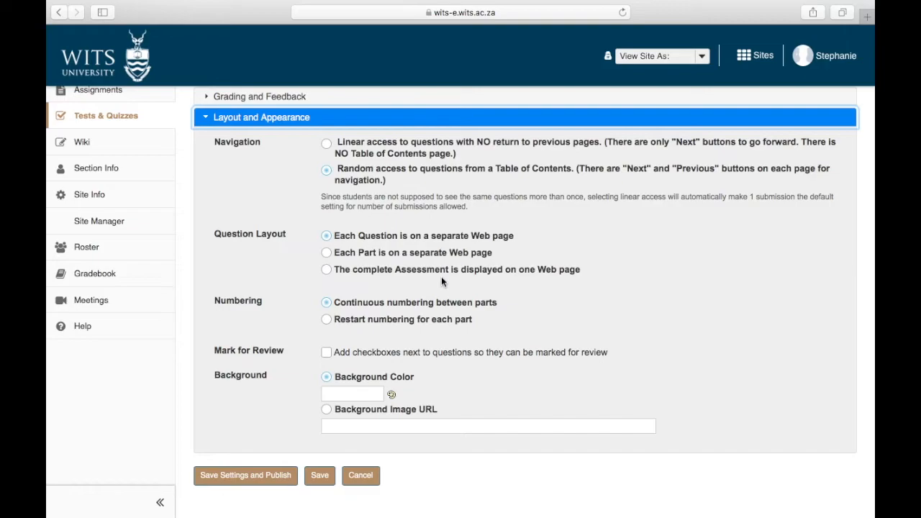
left_click(326, 270)
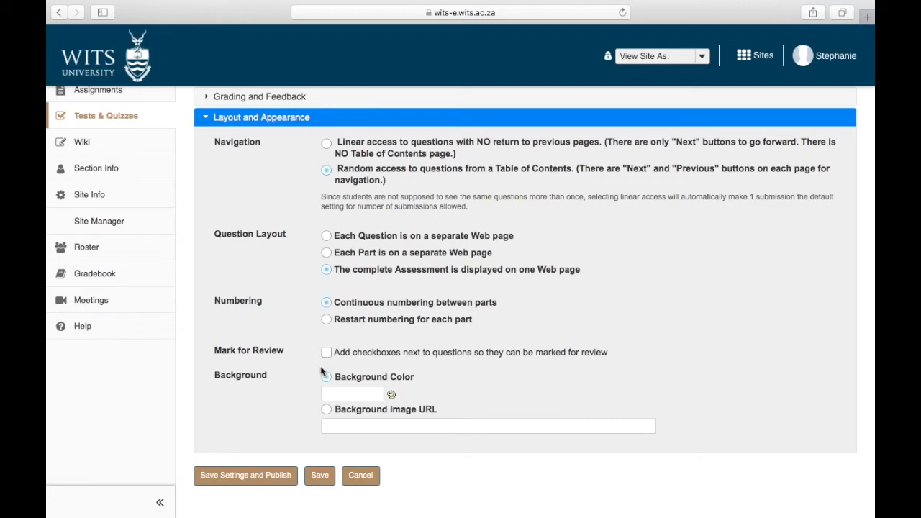
scroll(323, 358, "up", 5)
Reopen About this Assessment and enter '1 hour' as Quiz 1's description.
left_click(261, 265)
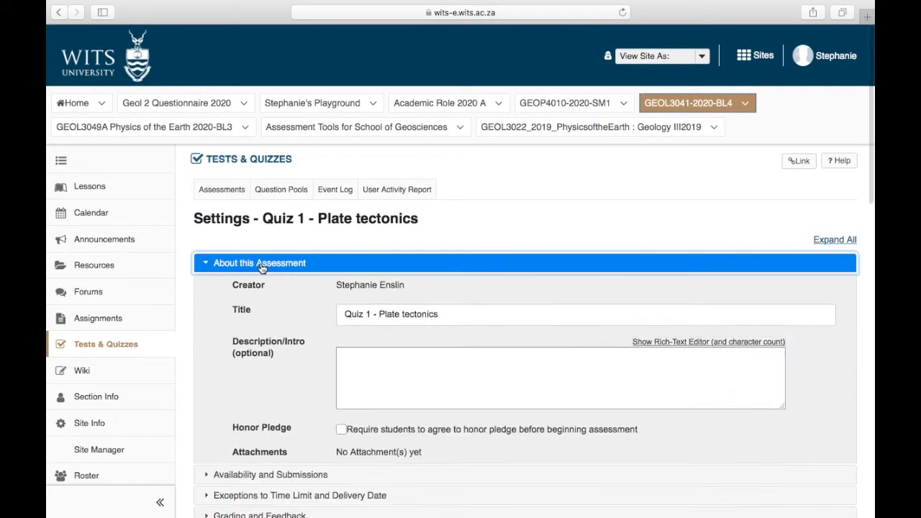
scroll(273, 322, "down", 2)
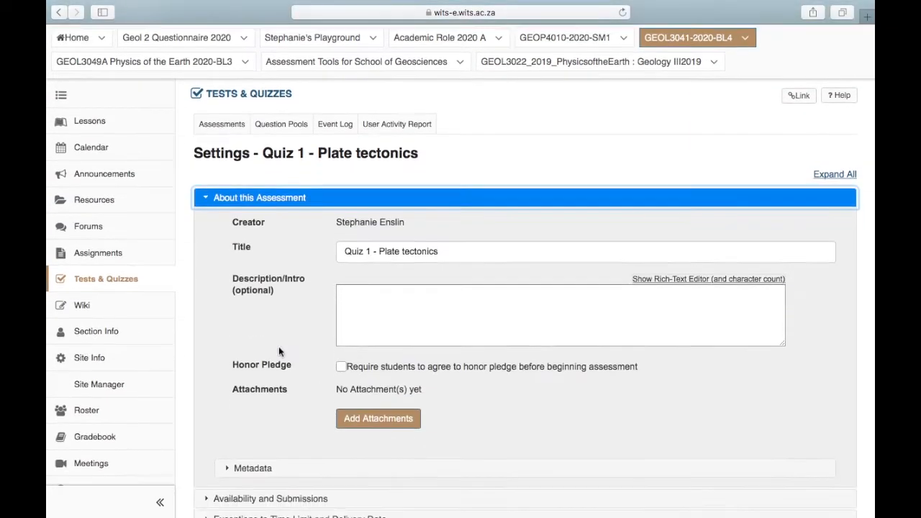
left_click(376, 278)
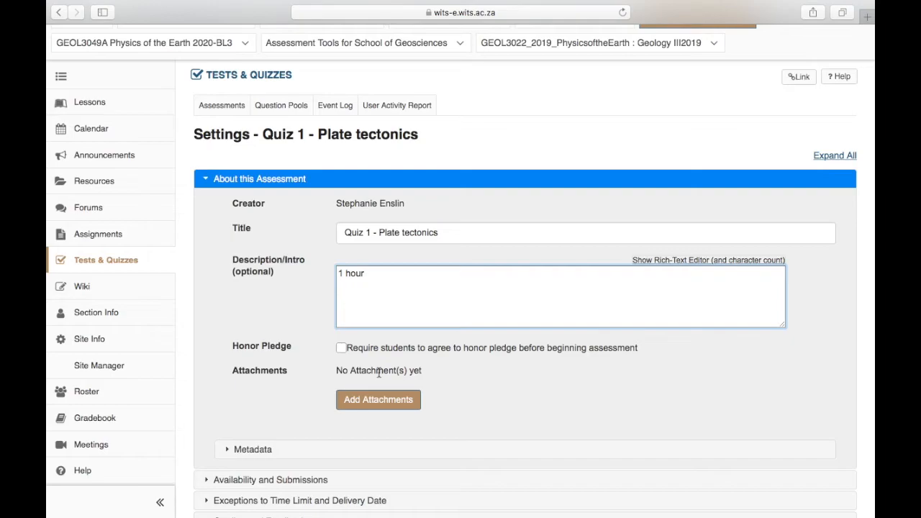
scroll(378, 373, "down", 5)
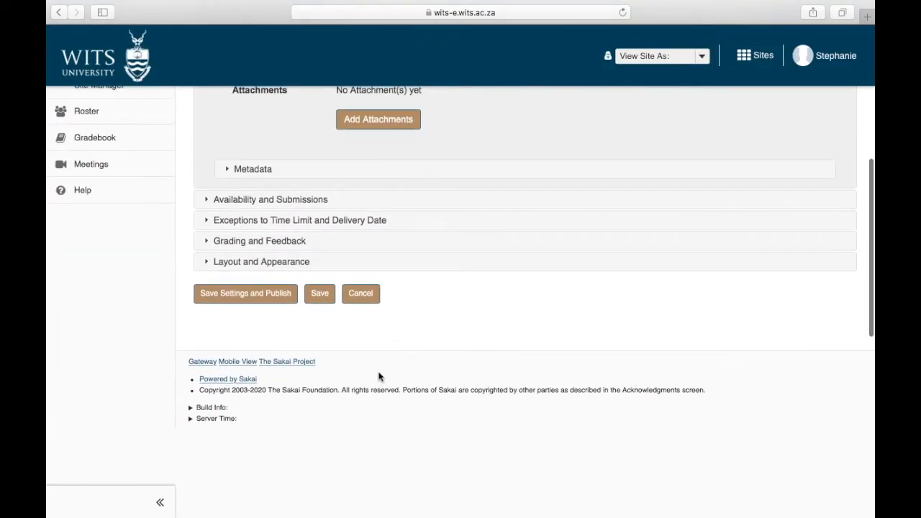
Save the settings and publish Quiz 1 - Plate tectonics without notifying students.
left_click(240, 337)
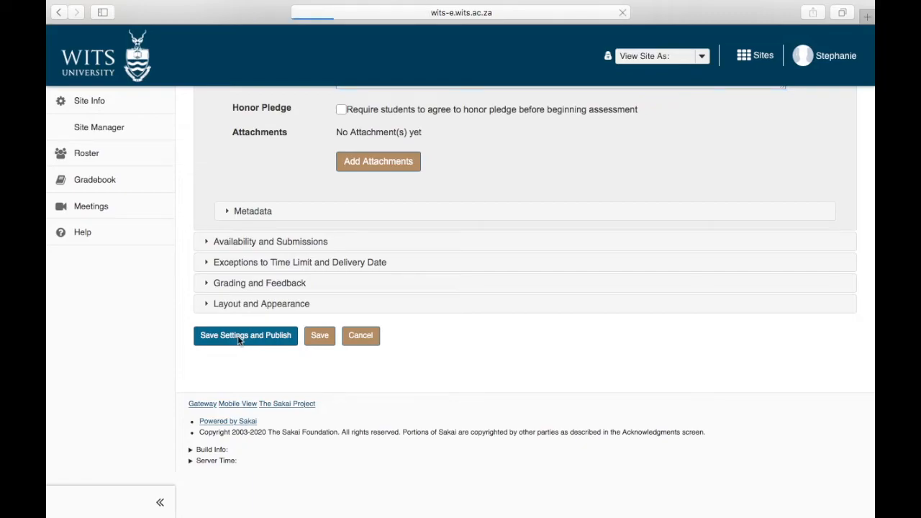
left_click(388, 249)
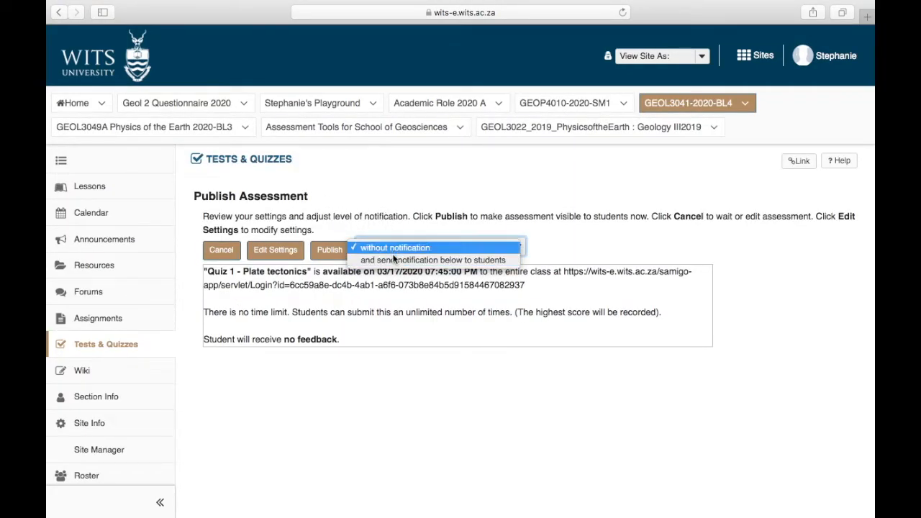
left_click(393, 234)
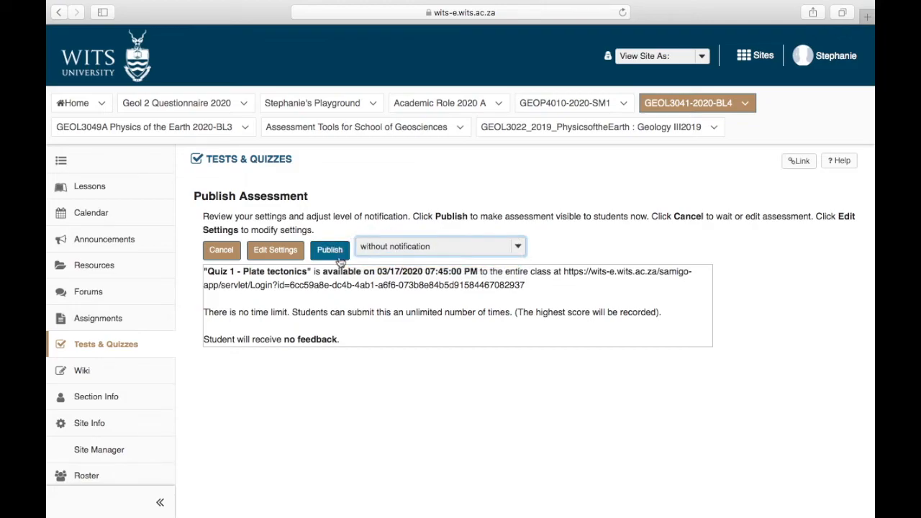
left_click(338, 256)
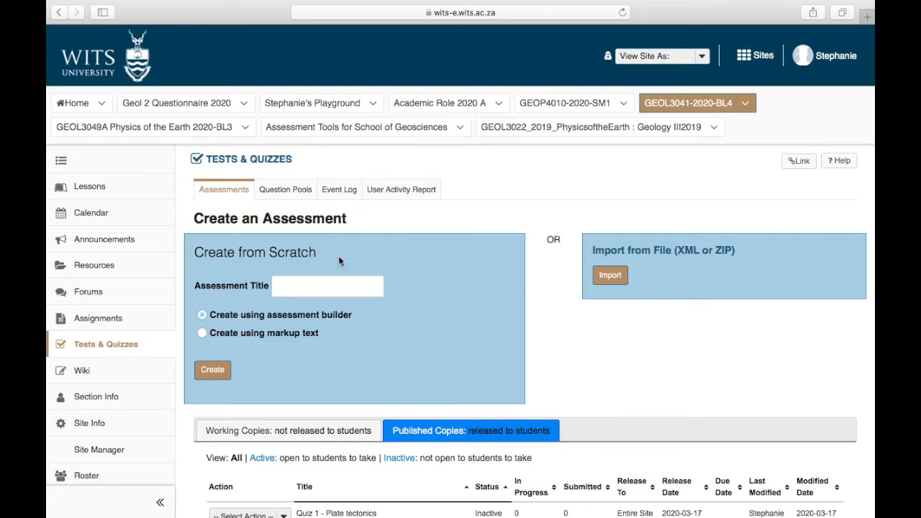
Switch to the GEOP4010-2020-SM1 course site.
scroll(475, 219, "down", 2)
scroll(474, 219, "up", 3)
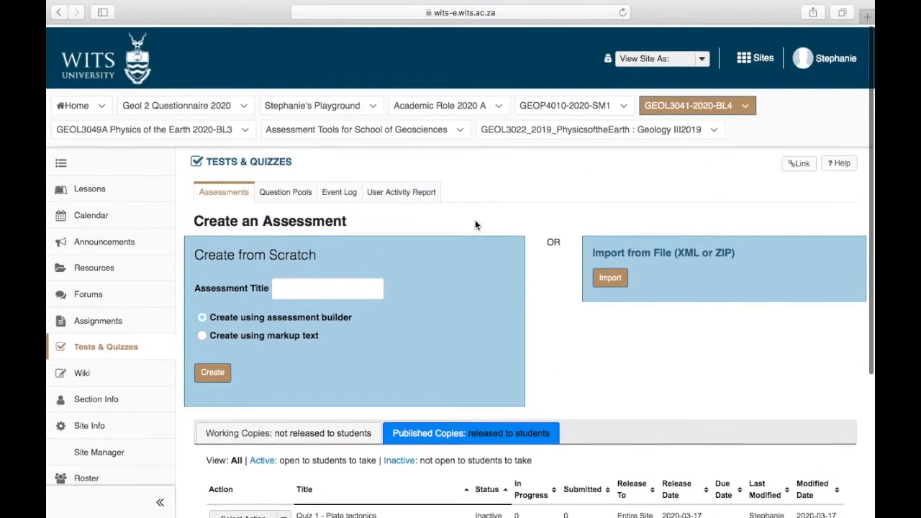
left_click(574, 106)
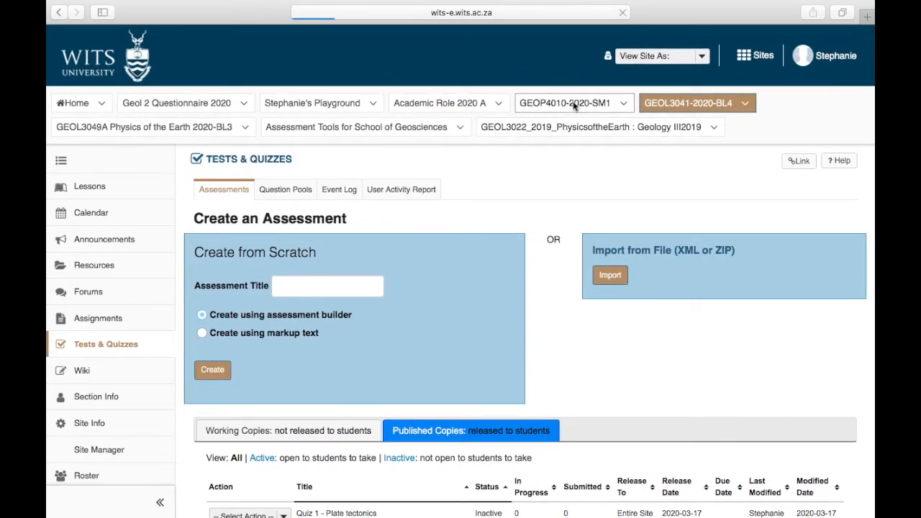
List the Published Copies and bring up the actions menu for Quiz 2 - Heat.
scroll(452, 310, "down", 1)
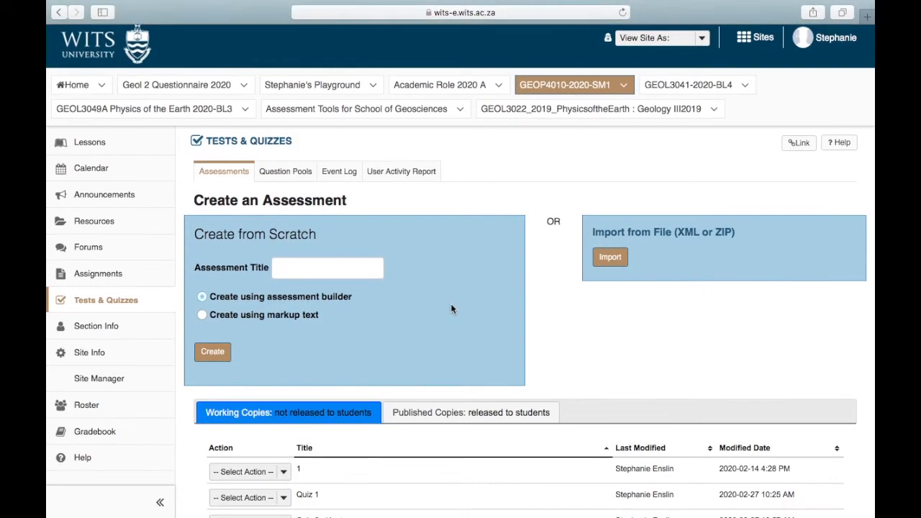
scroll(451, 309, "down", 3)
scroll(431, 314, "up", 4)
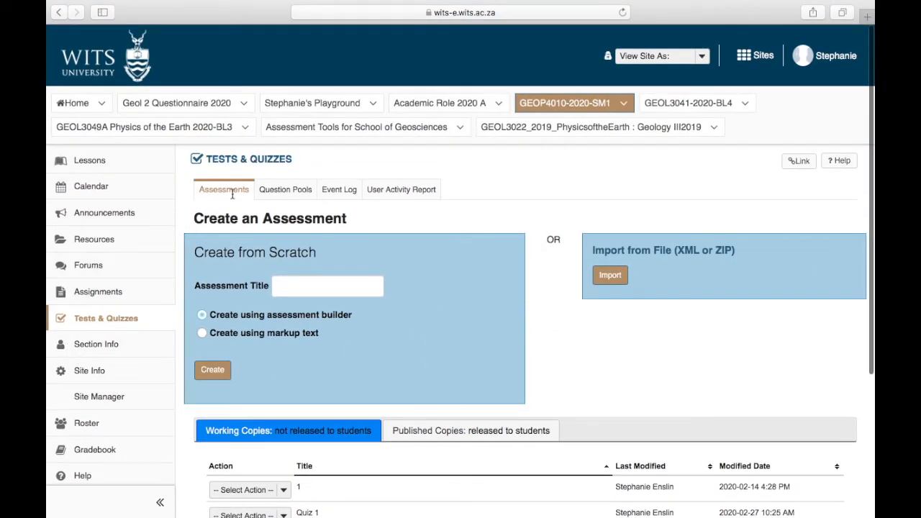
left_click(426, 430)
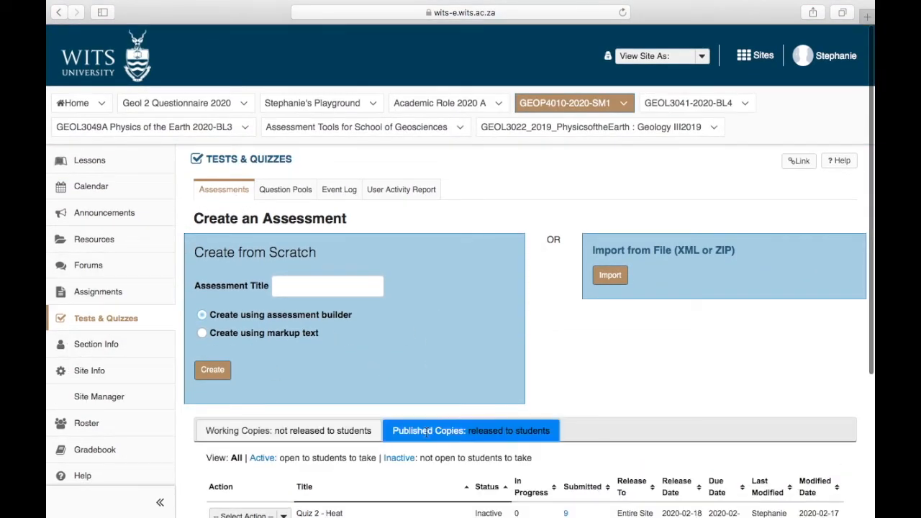
scroll(426, 430, "down", 3)
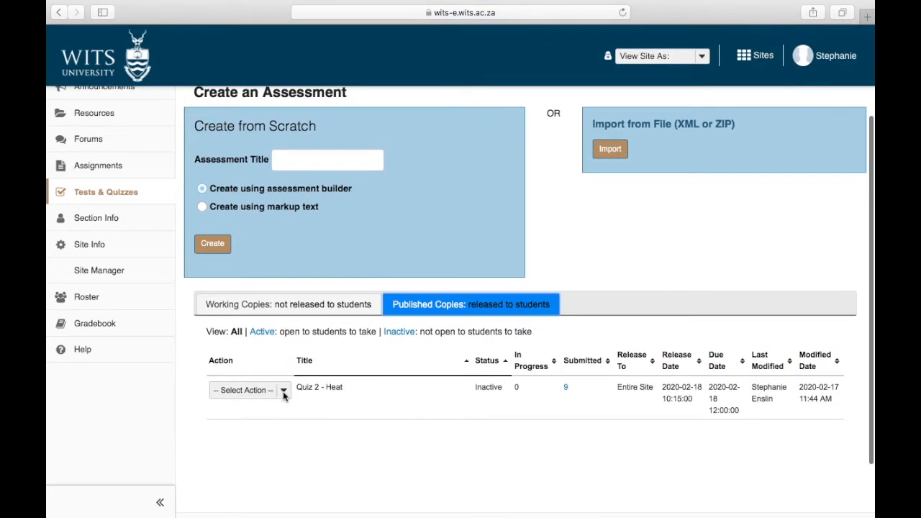
left_click(282, 392)
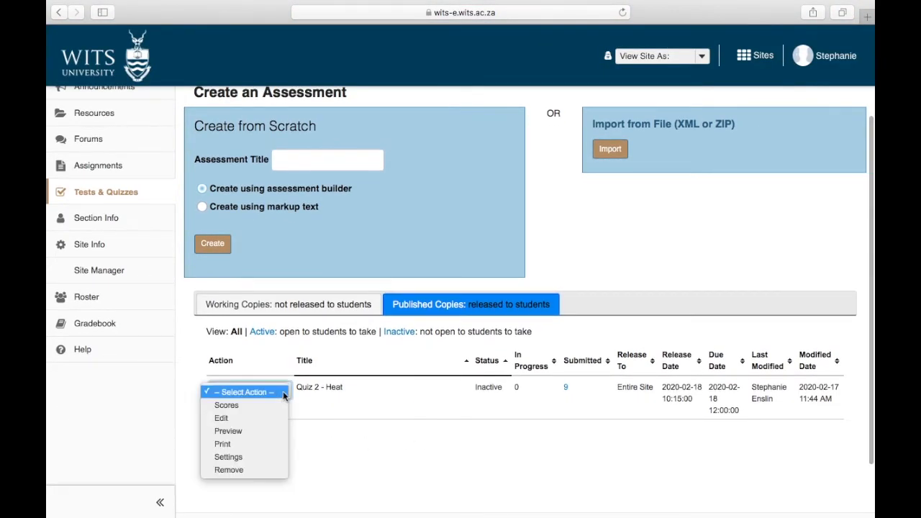
Choose Scores for Quiz 2 - Heat to see its 9 submissions.
left_click(247, 406)
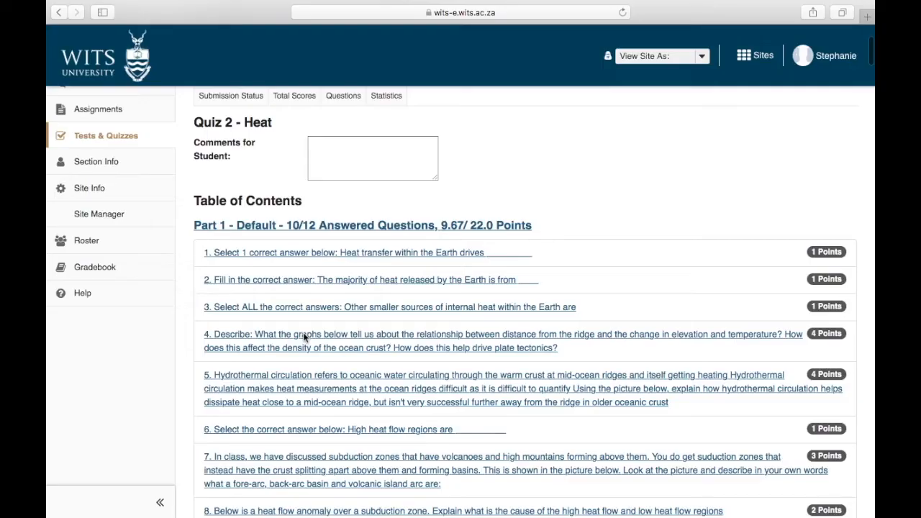
Review the student's answers, checking question 1's points and comment field.
scroll(303, 337, "down", 4)
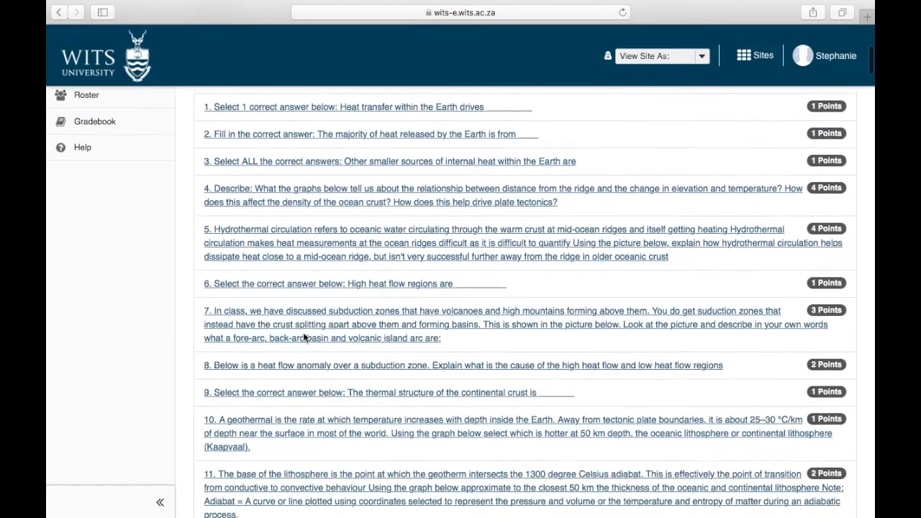
scroll(303, 337, "down", 5)
scroll(303, 336, "up", 5)
scroll(304, 337, "down", 3)
scroll(303, 337, "down", 5)
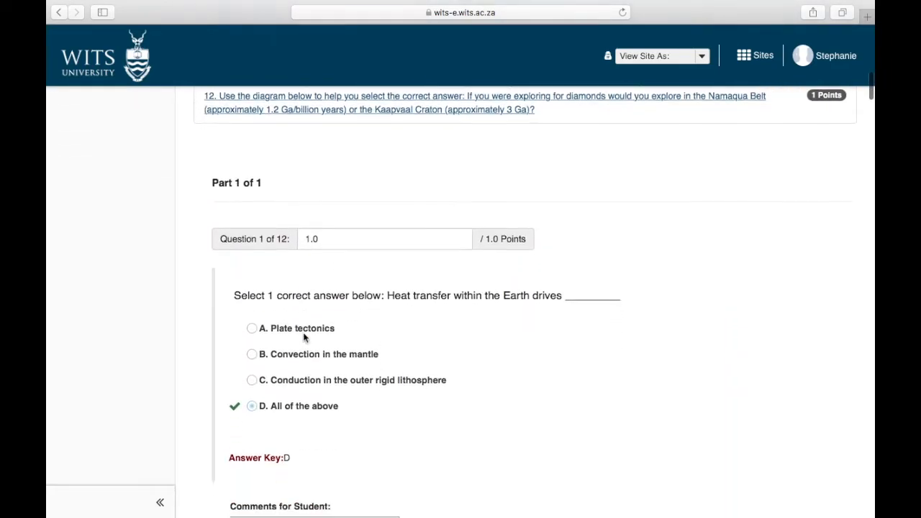
scroll(303, 336, "down", 1)
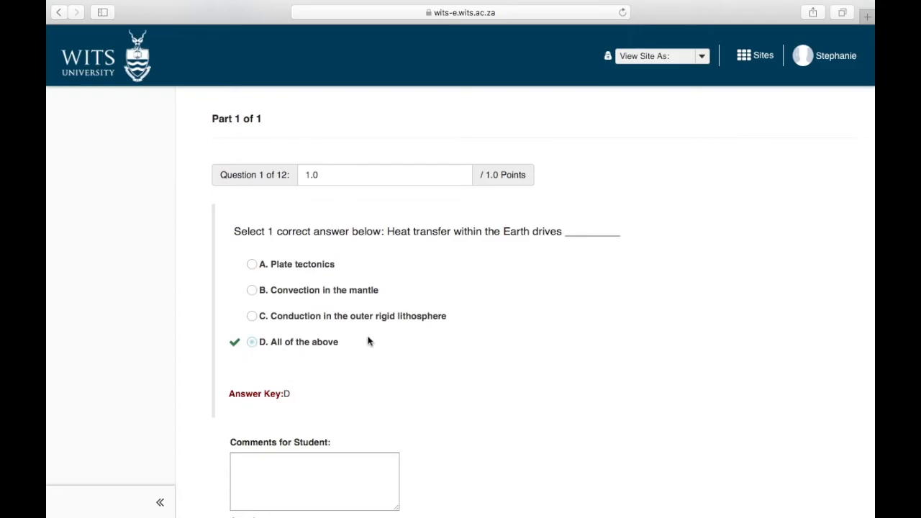
scroll(370, 341, "down", 5)
scroll(367, 337, "up", 5)
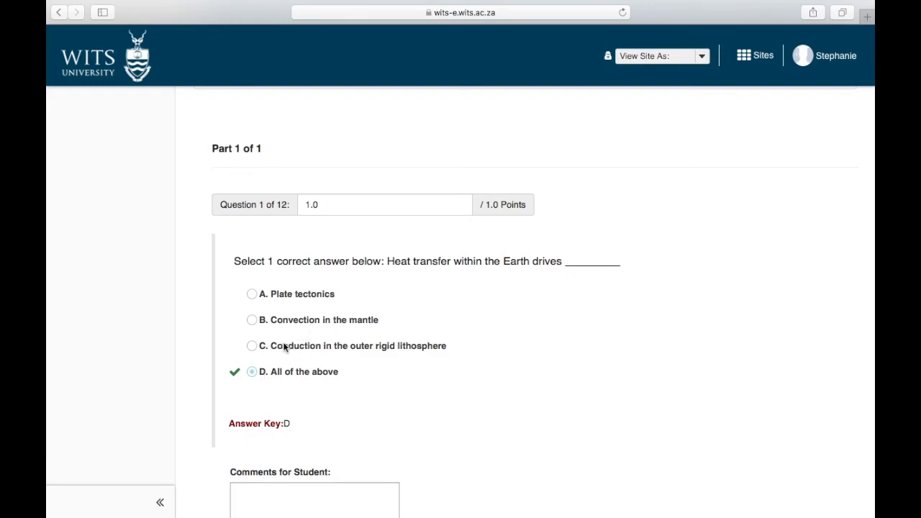
left_click(320, 204)
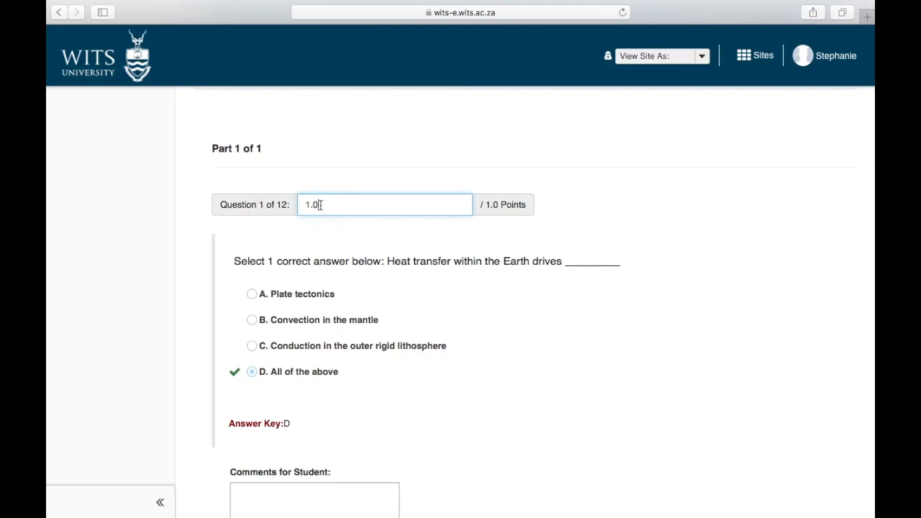
scroll(322, 206, "down", 5)
left_click(257, 379)
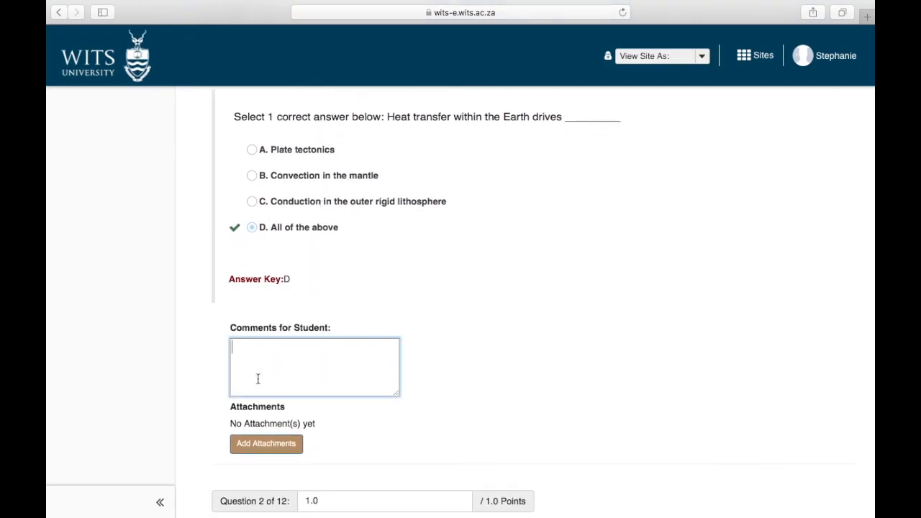
Scroll through the remaining questions' answers and points up to question 12.
scroll(257, 379, "down", 15)
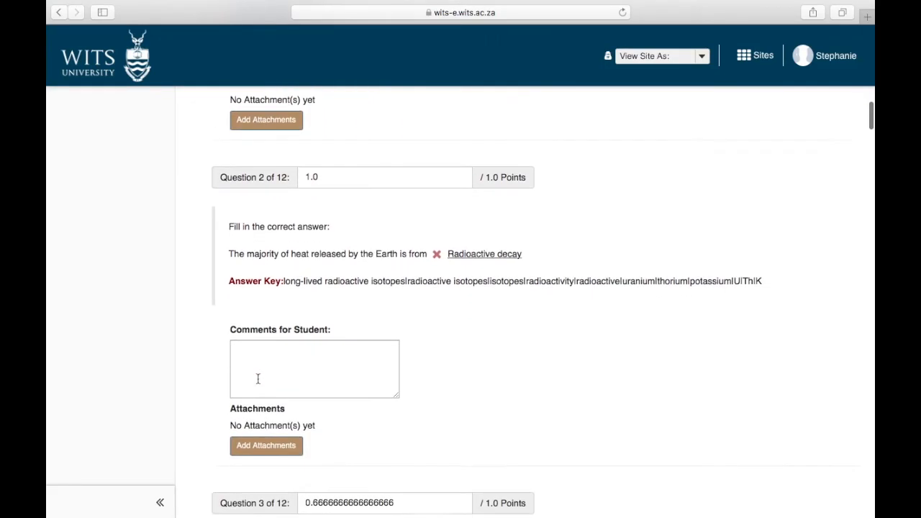
scroll(258, 379, "down", 12)
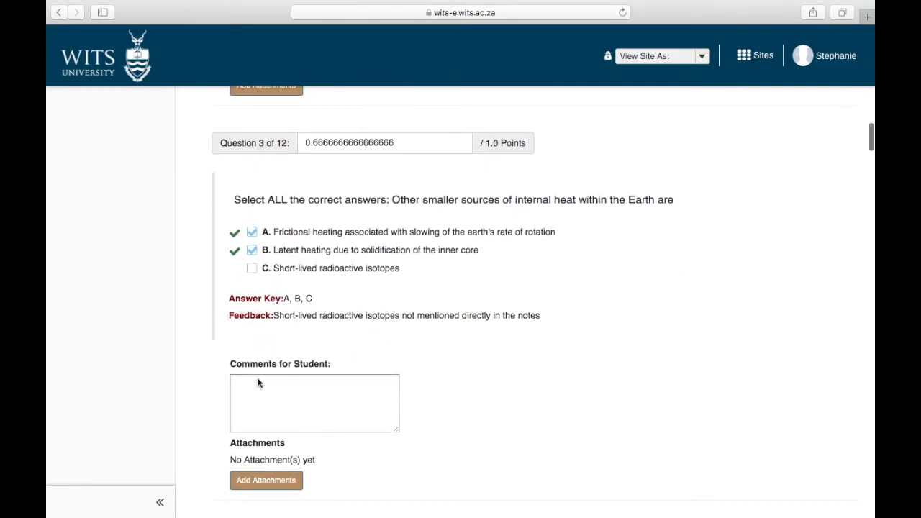
scroll(257, 383, "down", 5)
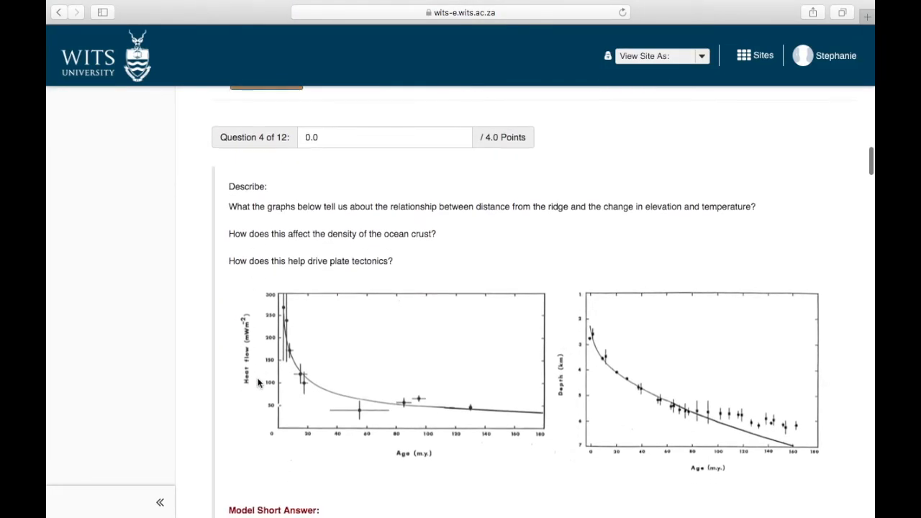
scroll(258, 383, "down", 6)
scroll(257, 382, "up", 2)
scroll(258, 382, "down", 1)
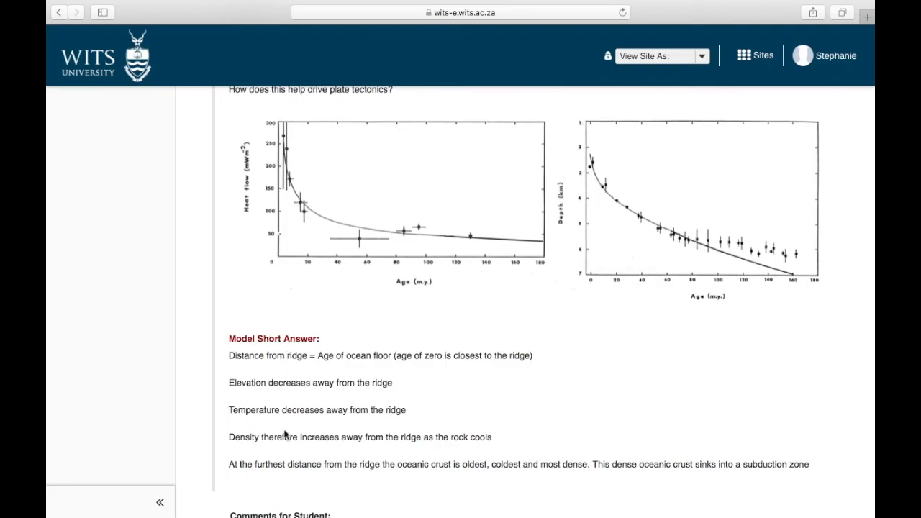
scroll(285, 433, "up", 5)
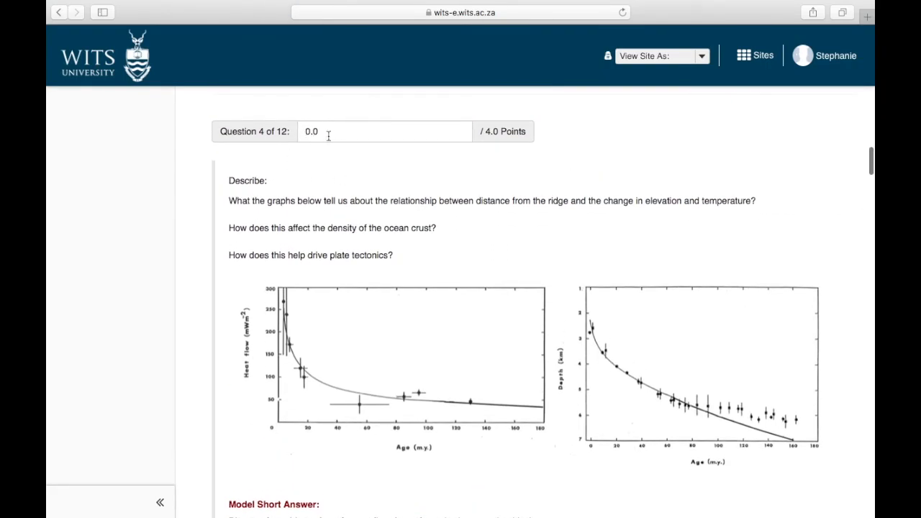
scroll(323, 143, "down", 10)
scroll(321, 135, "down", 5)
scroll(321, 134, "up", 5)
scroll(322, 134, "down", 20)
scroll(322, 135, "down", 15)
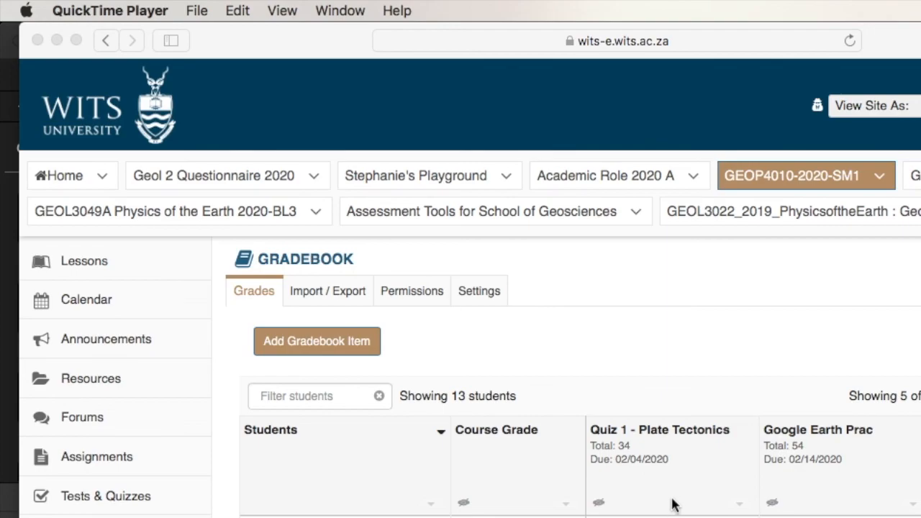
scroll(752, 466, "right", 1)
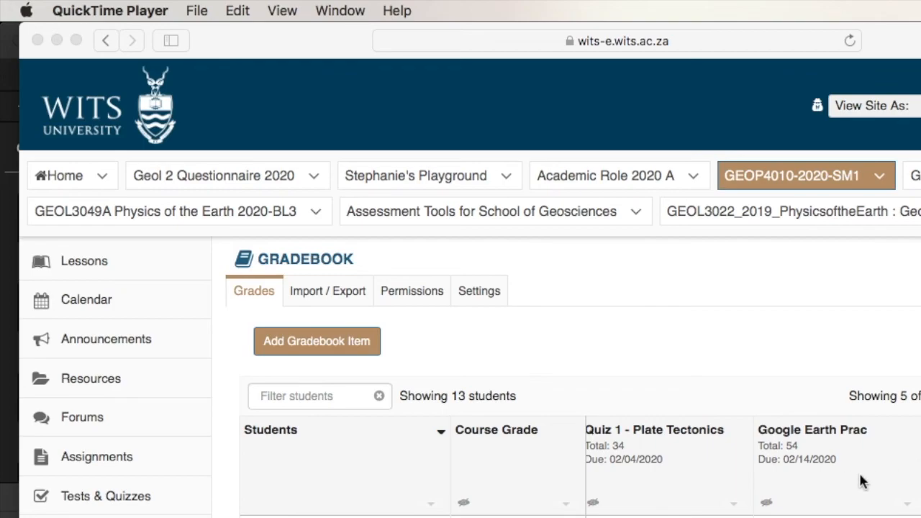
left_click(335, 354)
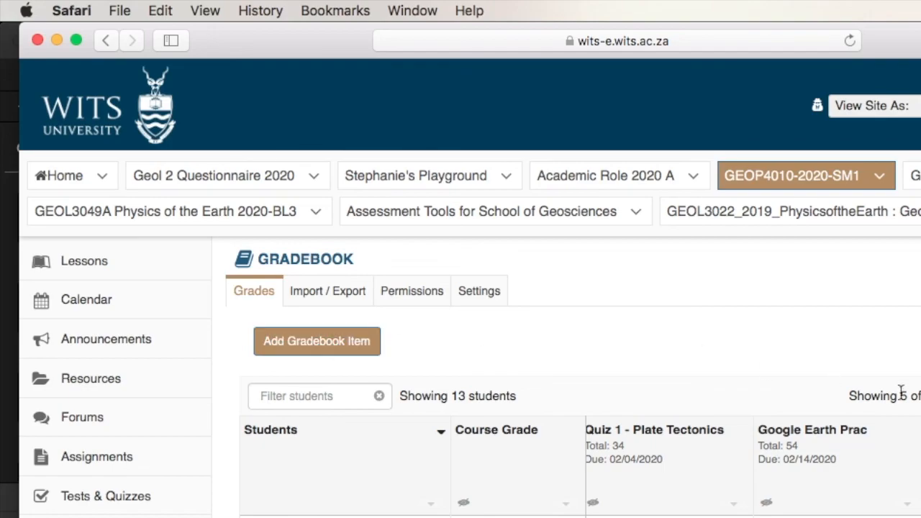
scroll(720, 475, "left", 1)
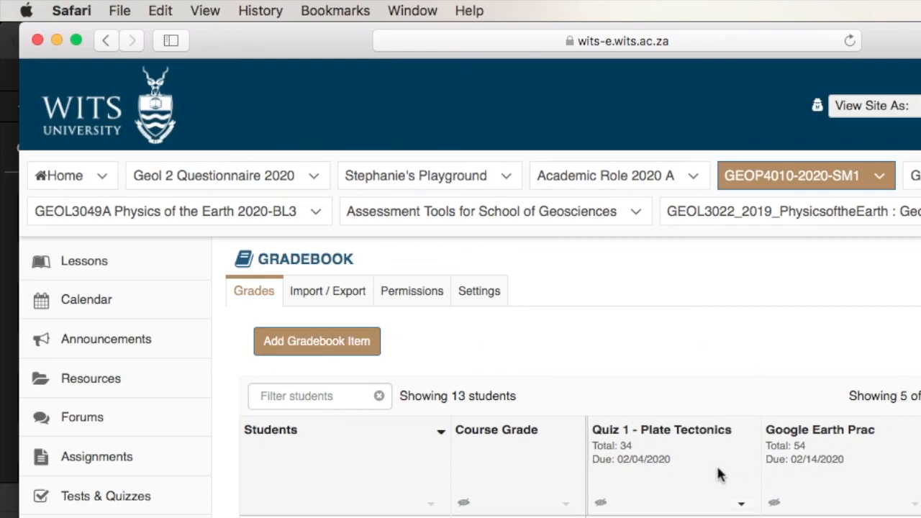